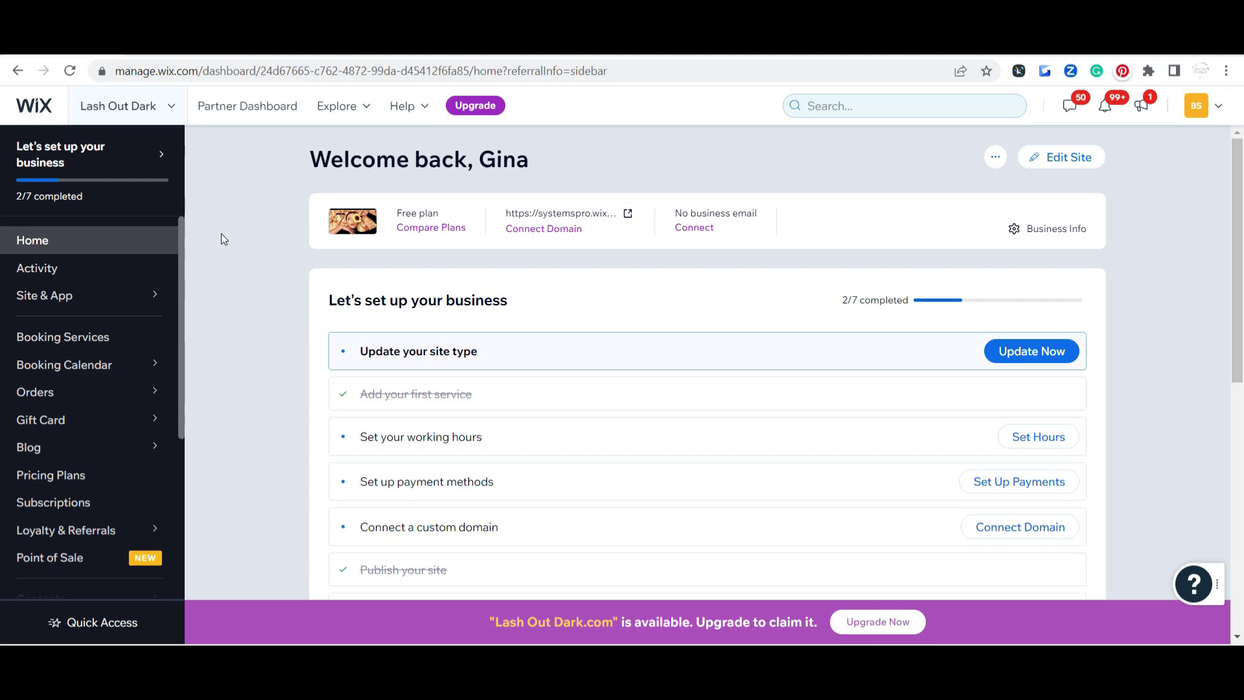
Scroll the dashboard sidebar down to bring up the Contacts flyout menu.
scroll(75, 237, down, 2)
scroll(75, 240, down, 4)
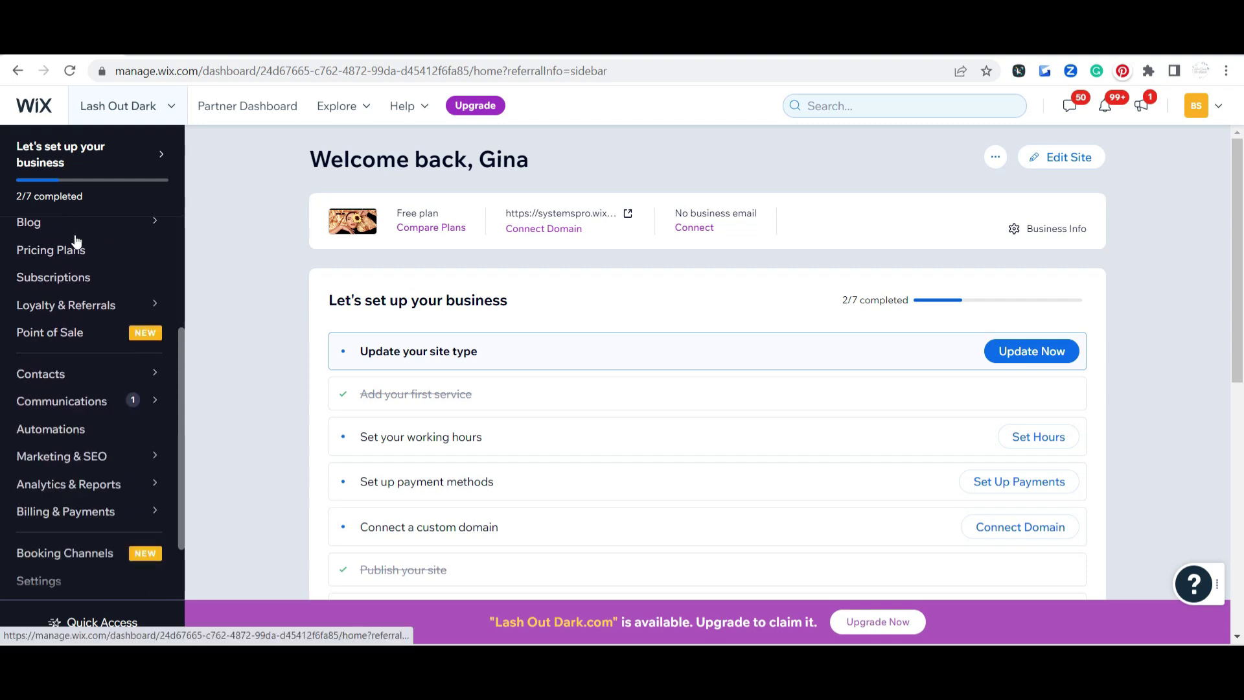
mouse_move(84, 360)
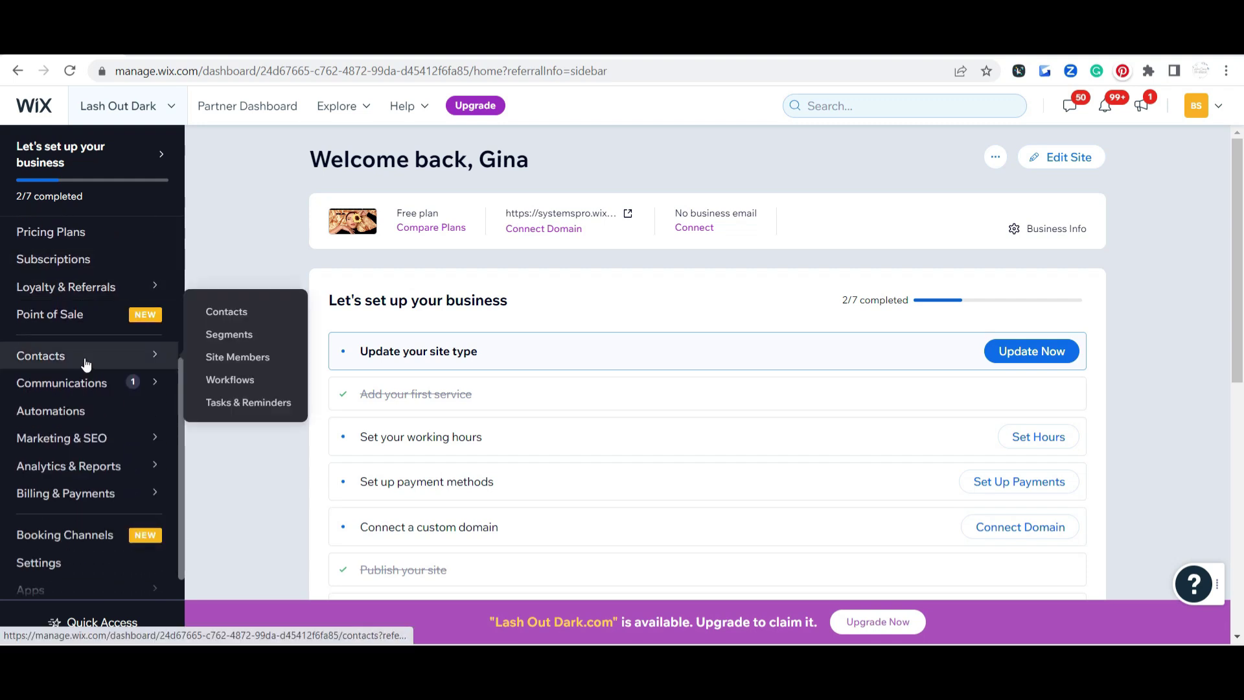
Open the Contacts list, view the first demo contact's record and dismiss the error banner.
click(242, 313)
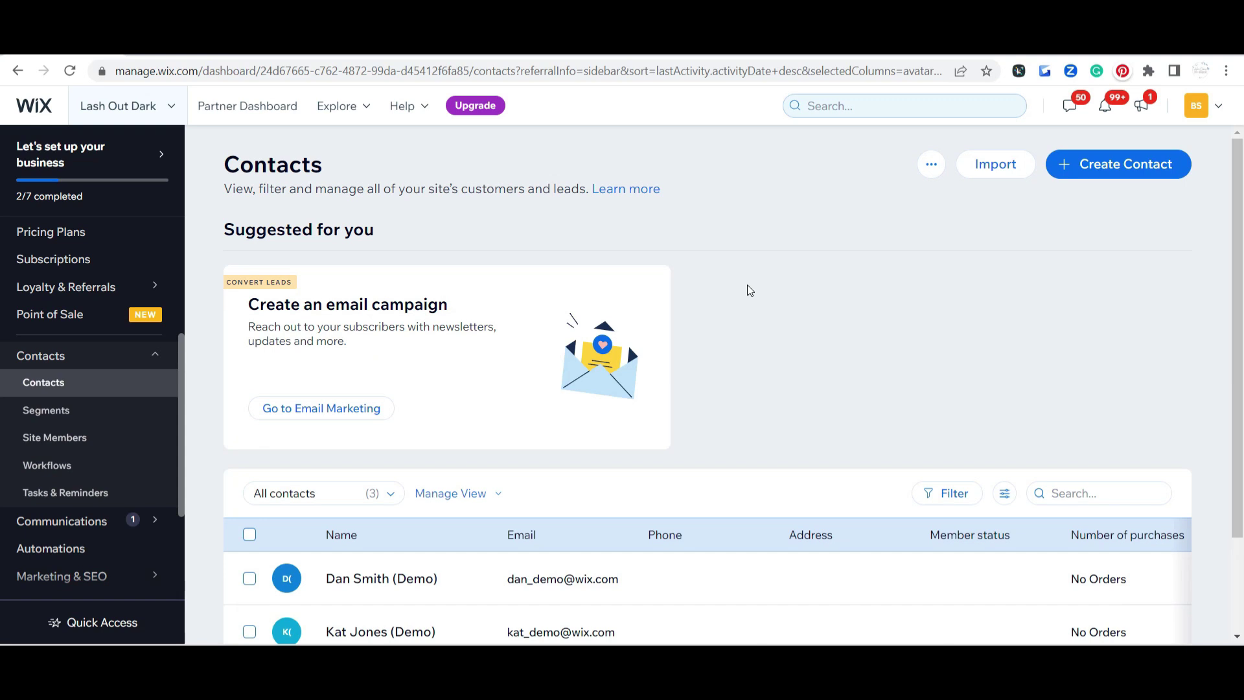
scroll(791, 288, down, 2)
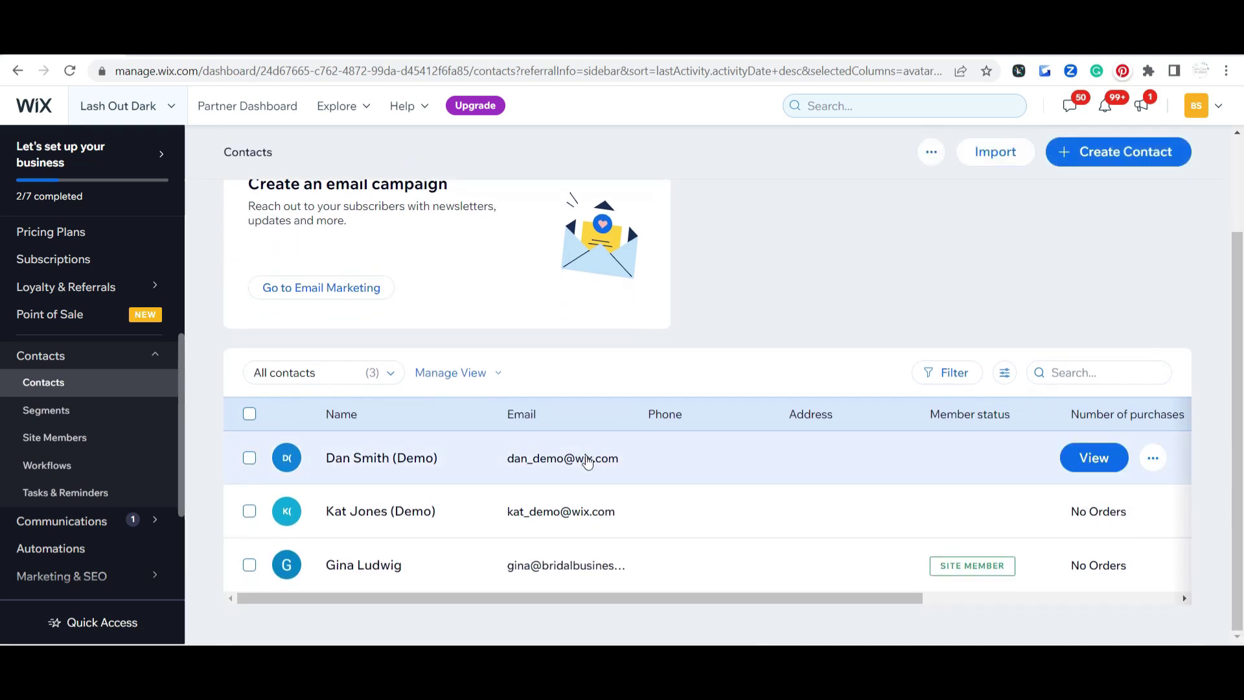
click(1094, 457)
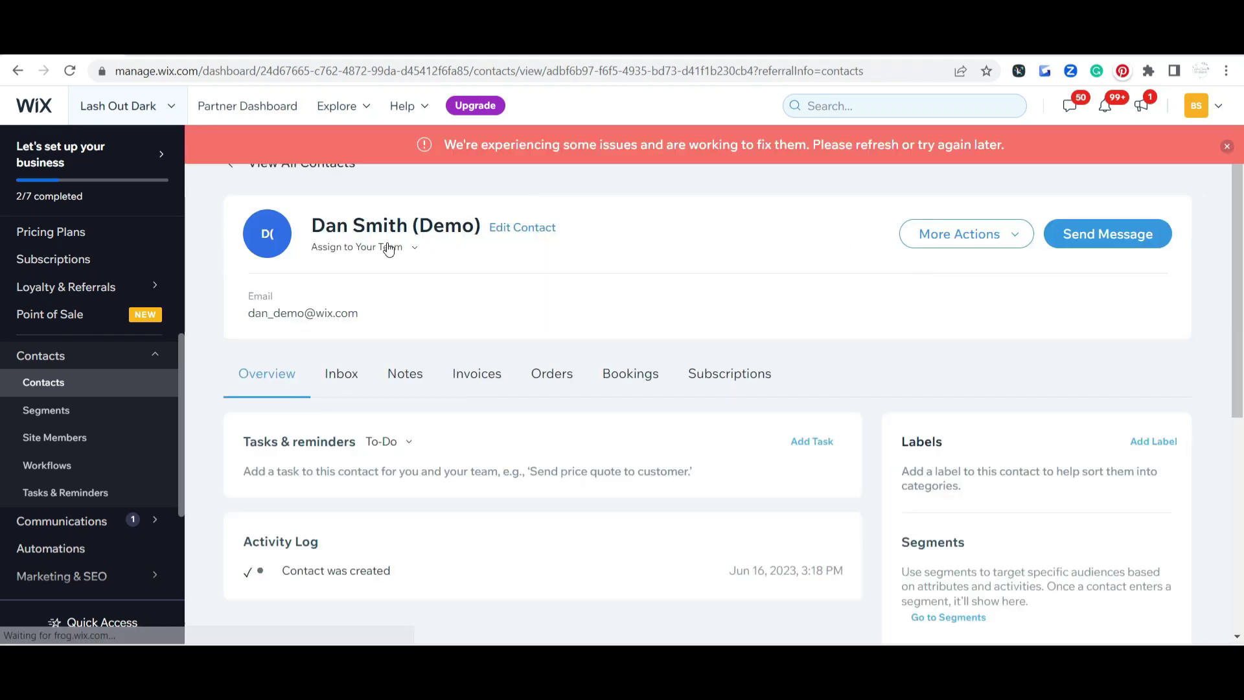
click(1227, 147)
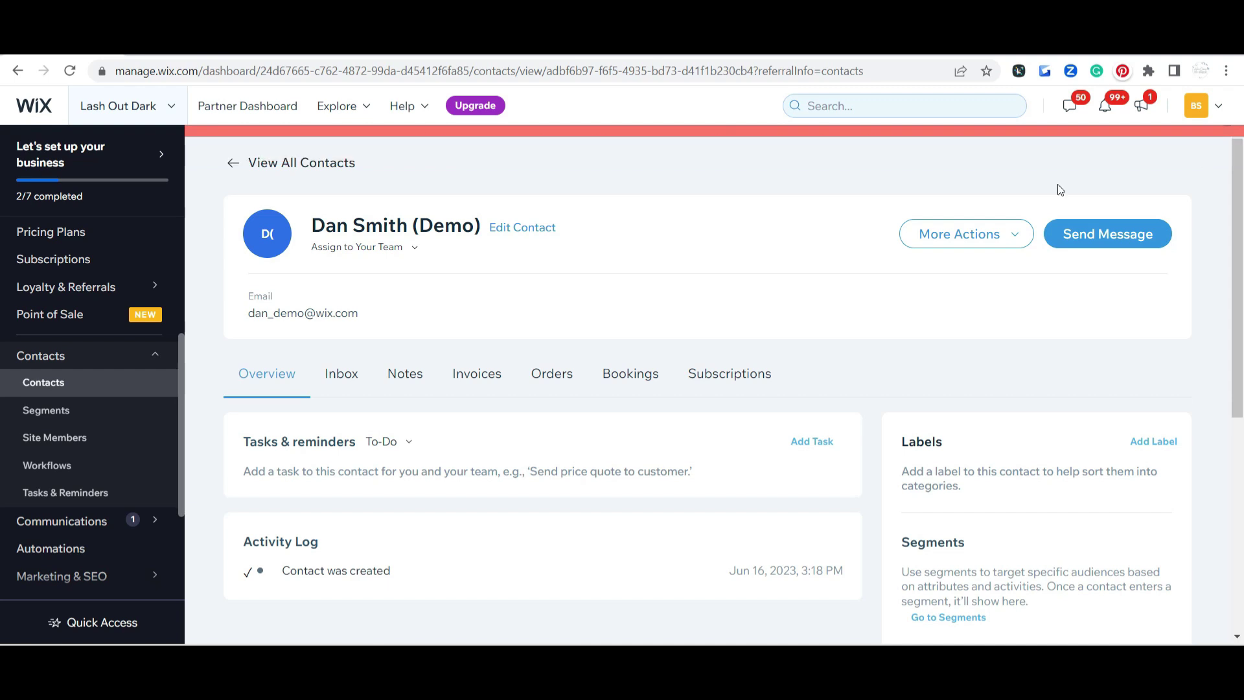
Open the demo contact's edit form and add a Company field.
click(541, 234)
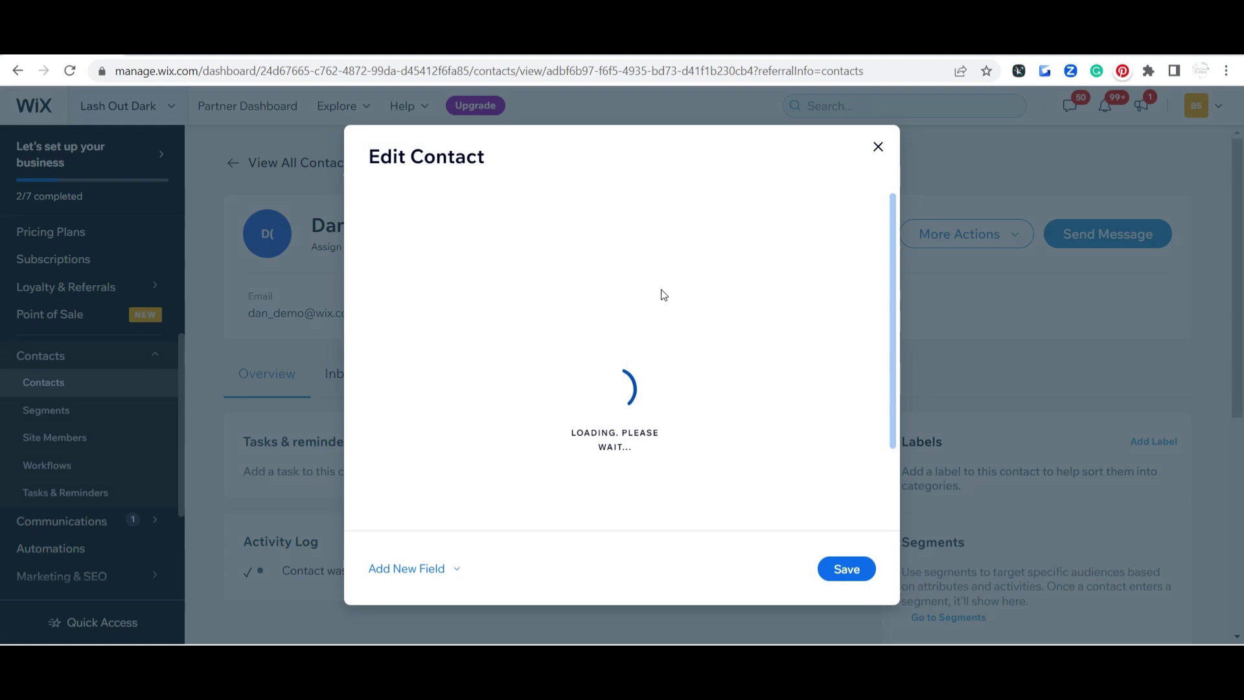
scroll(670, 291, down, 2)
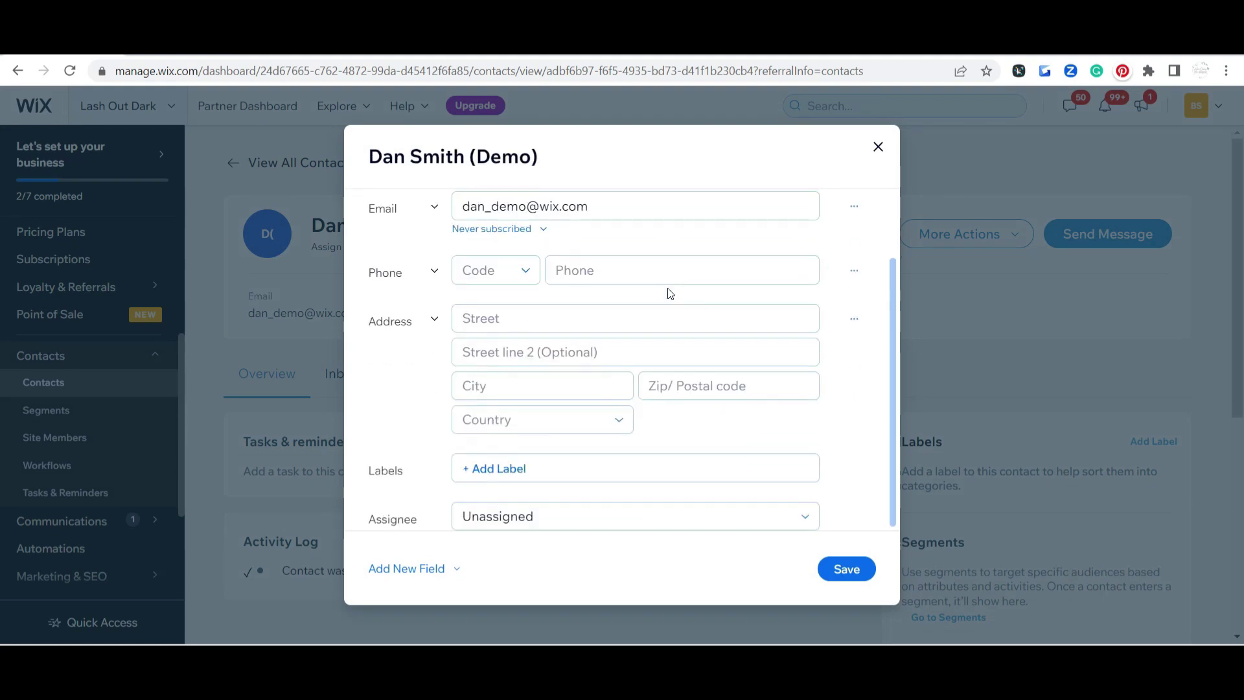
scroll(670, 291, up, 2)
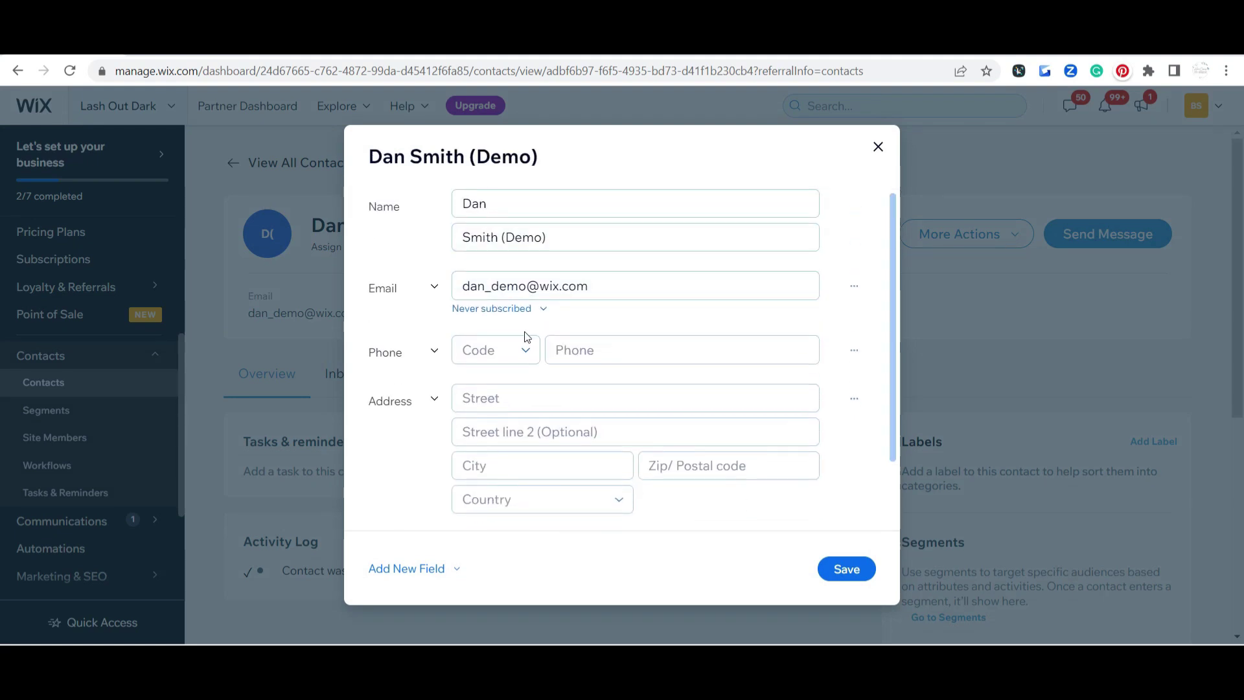
click(414, 570)
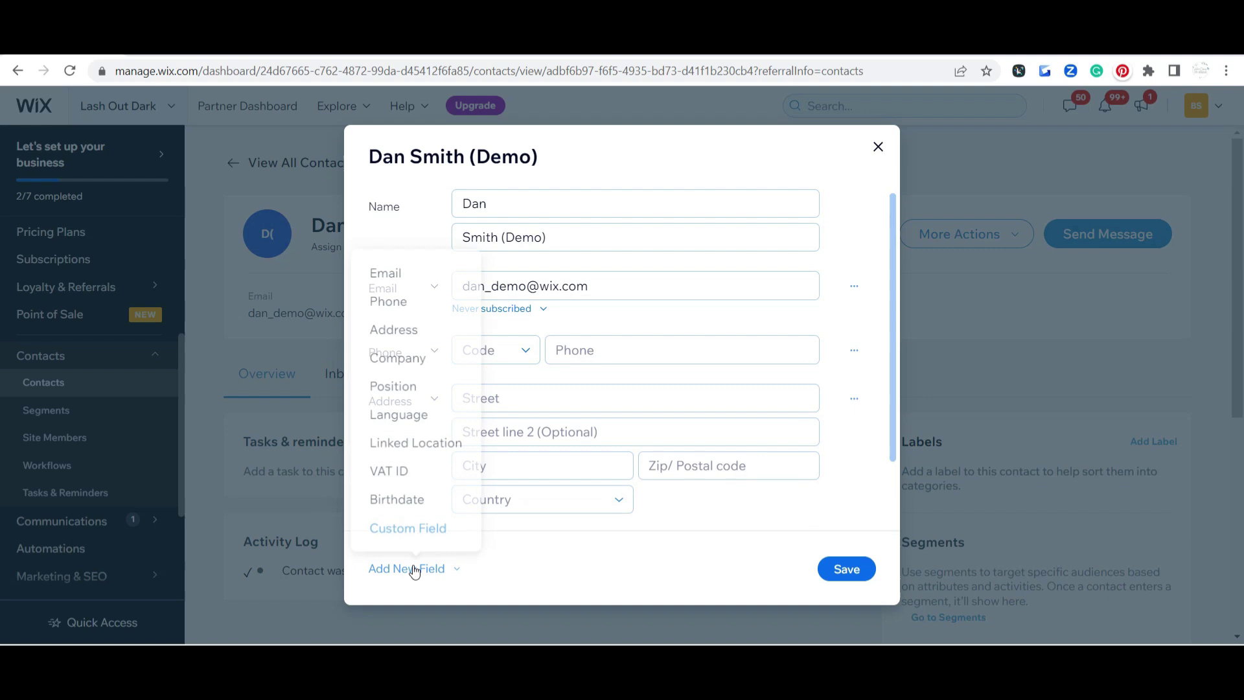
click(417, 363)
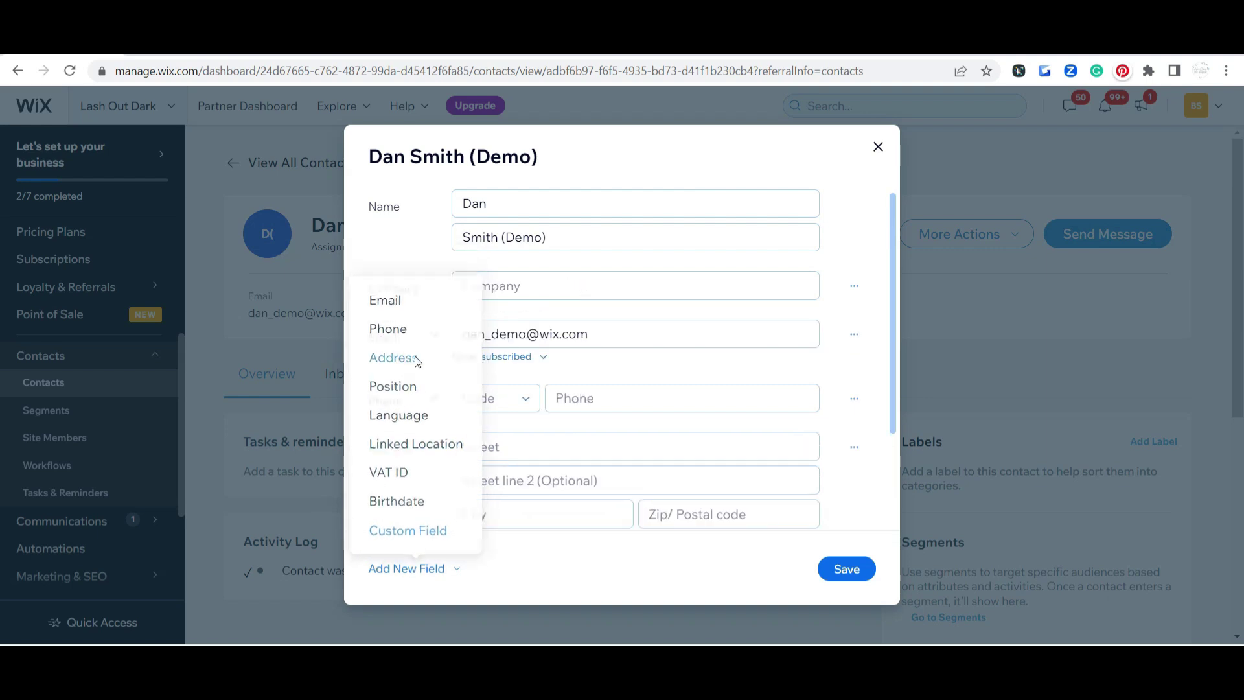
Create a custom URL-type field named 'Website' for the contact.
scroll(490, 433, down, 2)
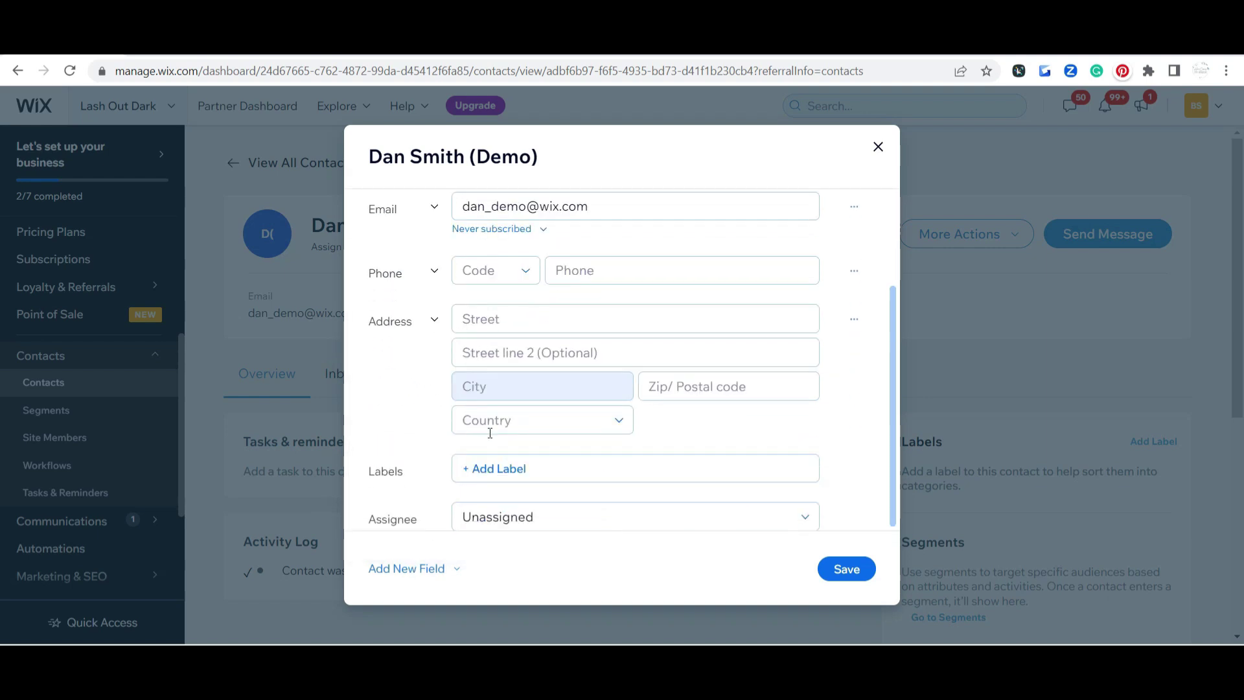
click(430, 570)
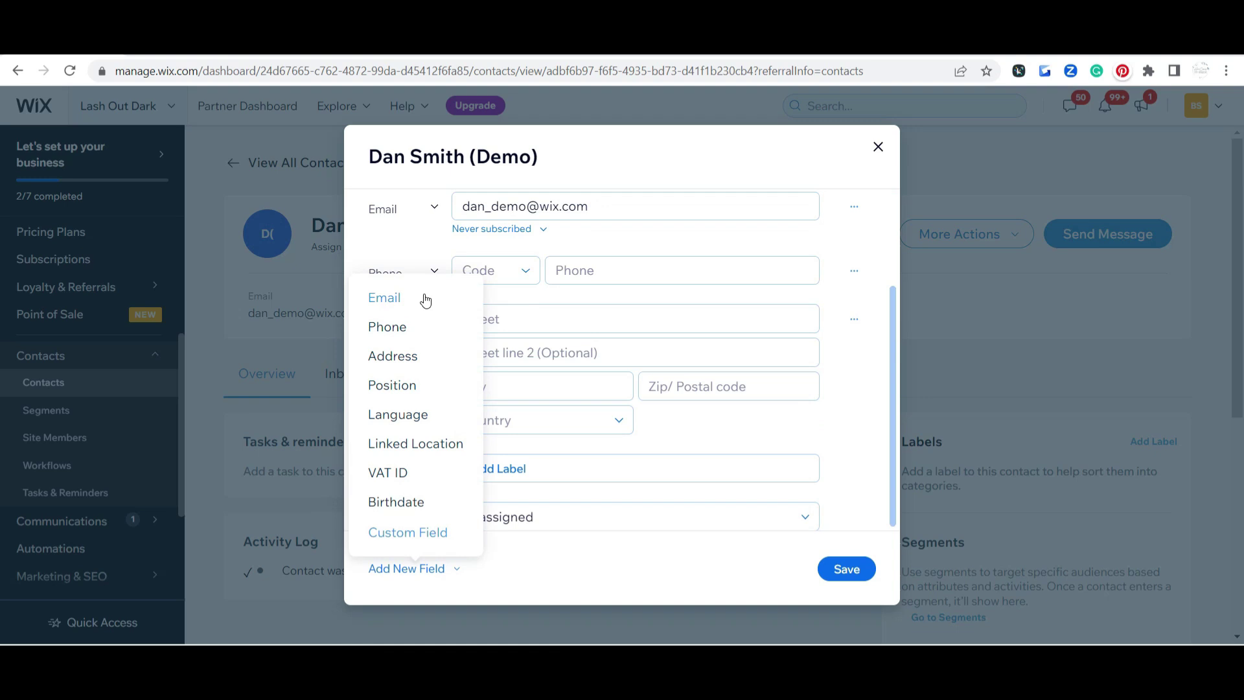
click(417, 548)
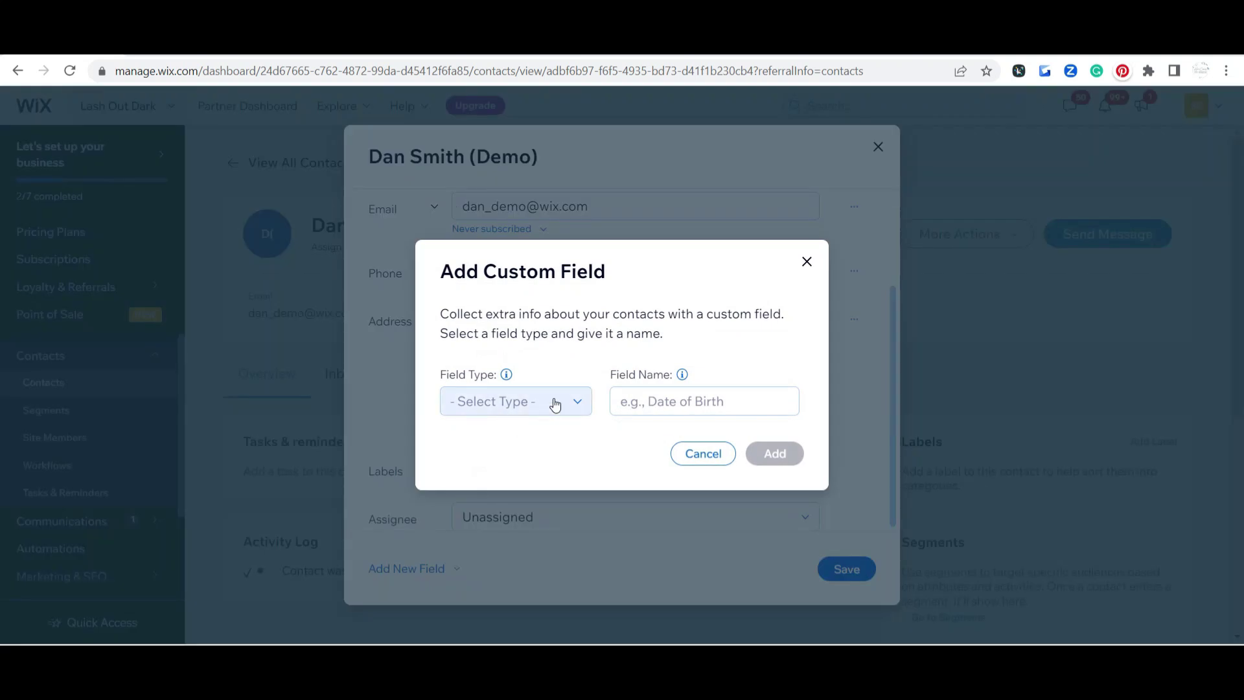
click(554, 404)
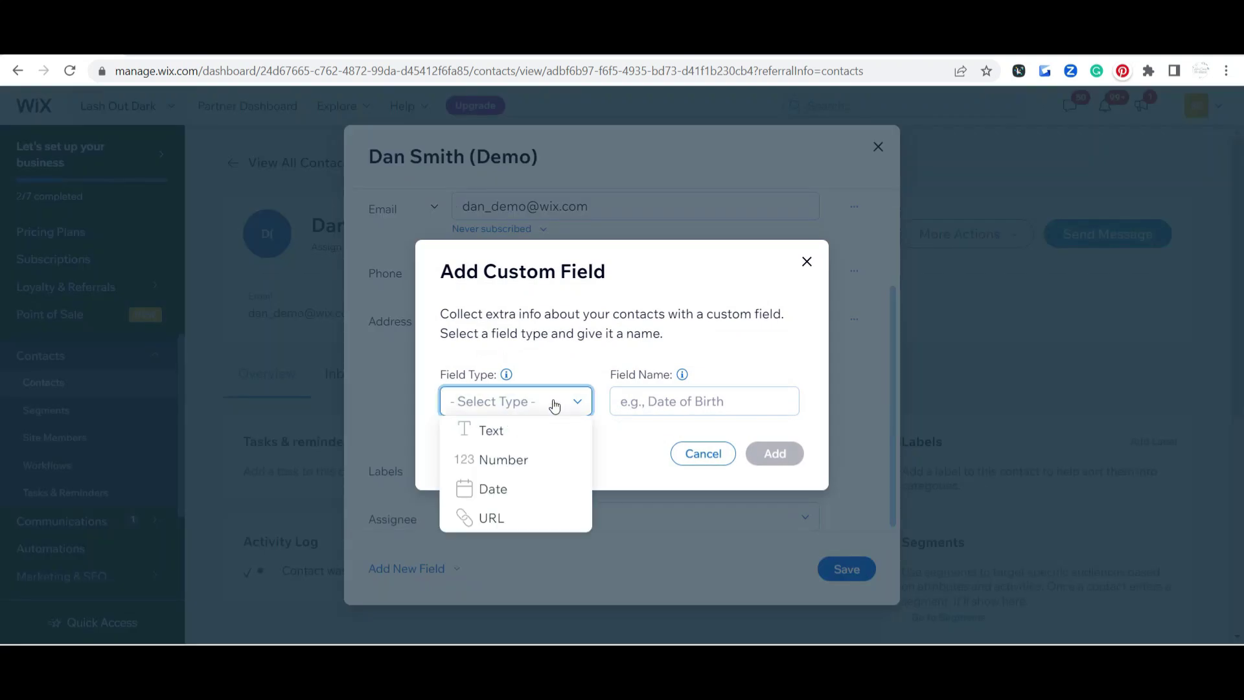
click(511, 516)
click(665, 403)
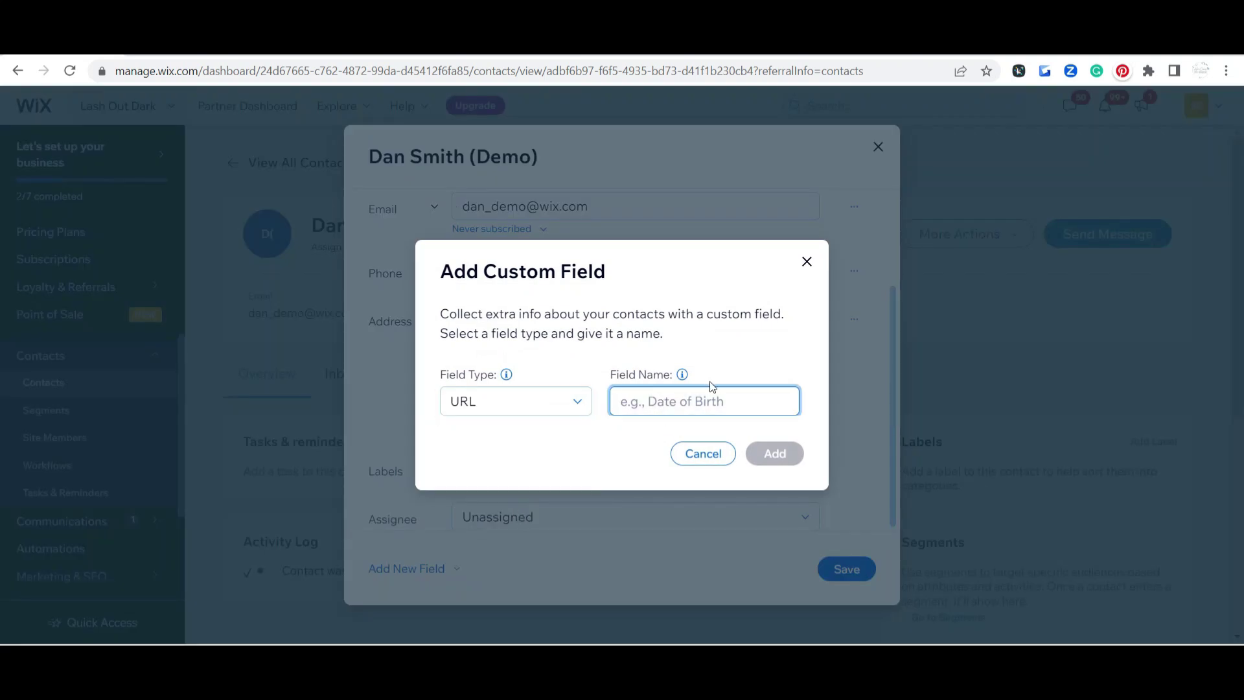
text(Website)
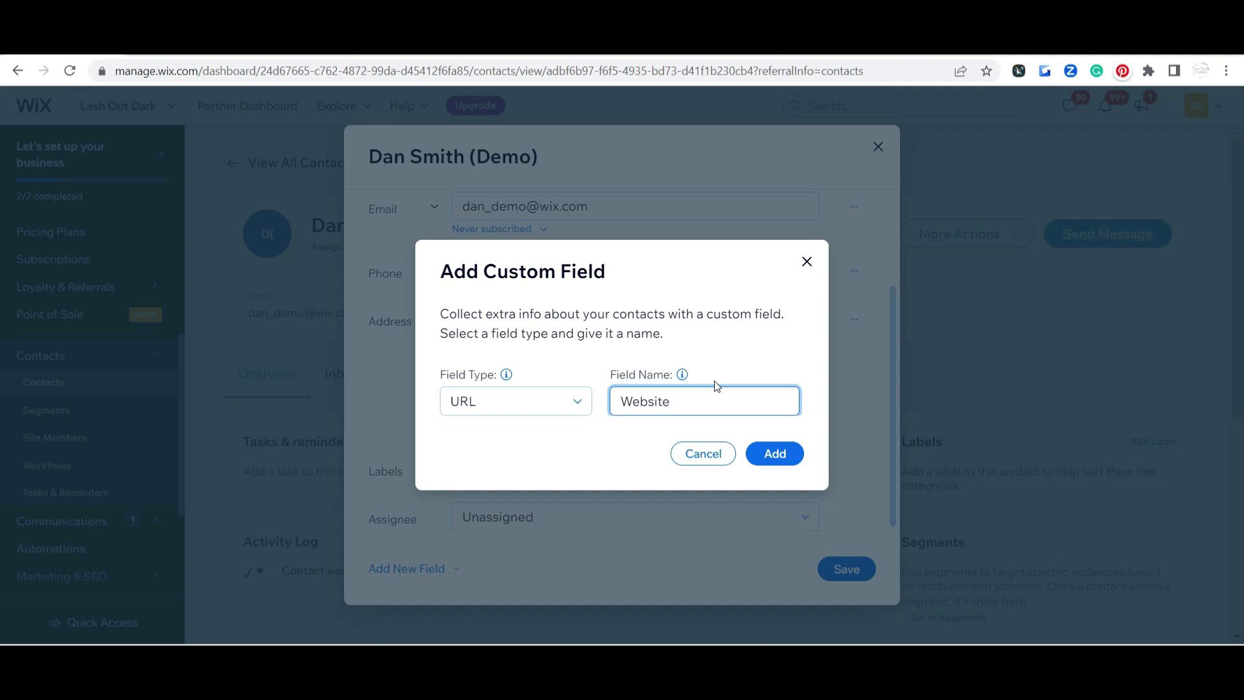
click(766, 458)
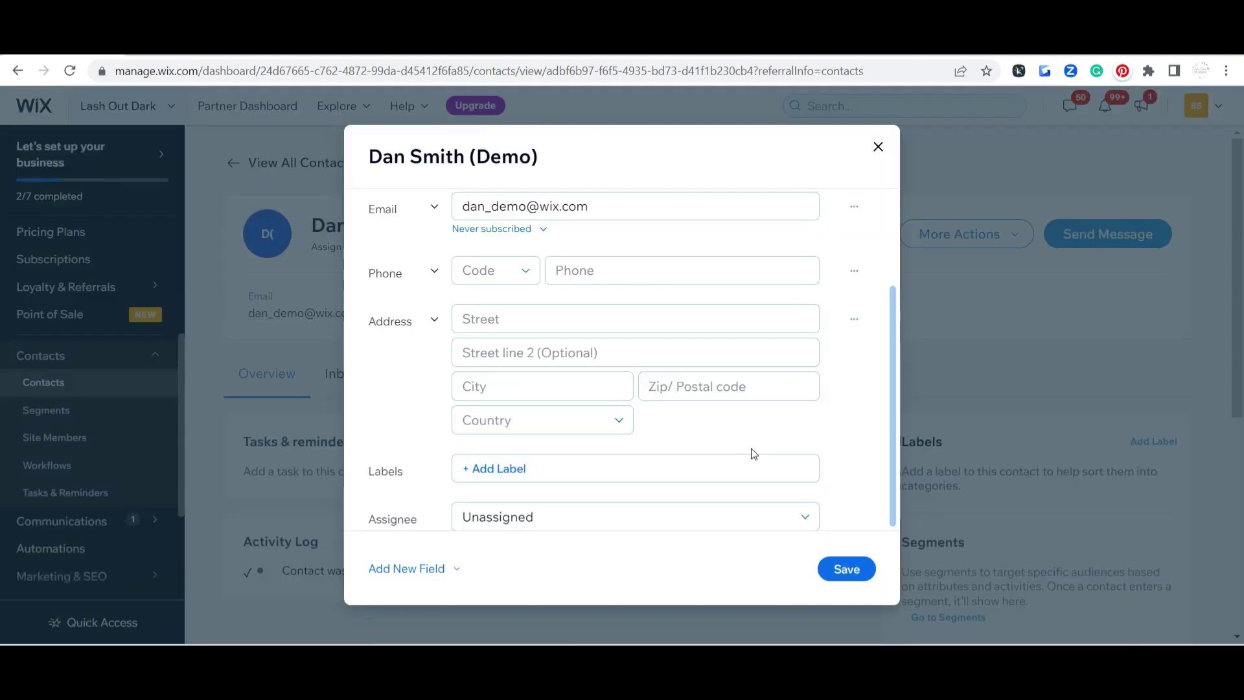
Save the contact's edits and look over its Overview page, including the business-card attachment.
click(847, 577)
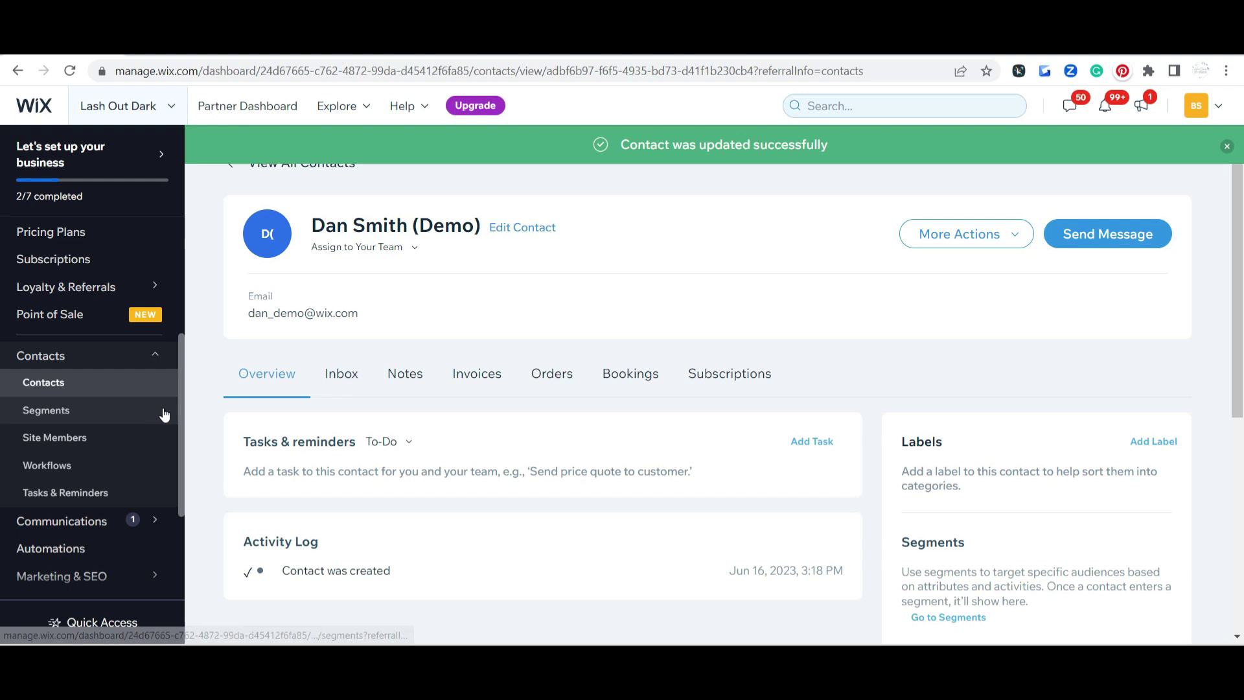
scroll(544, 447, down, 3)
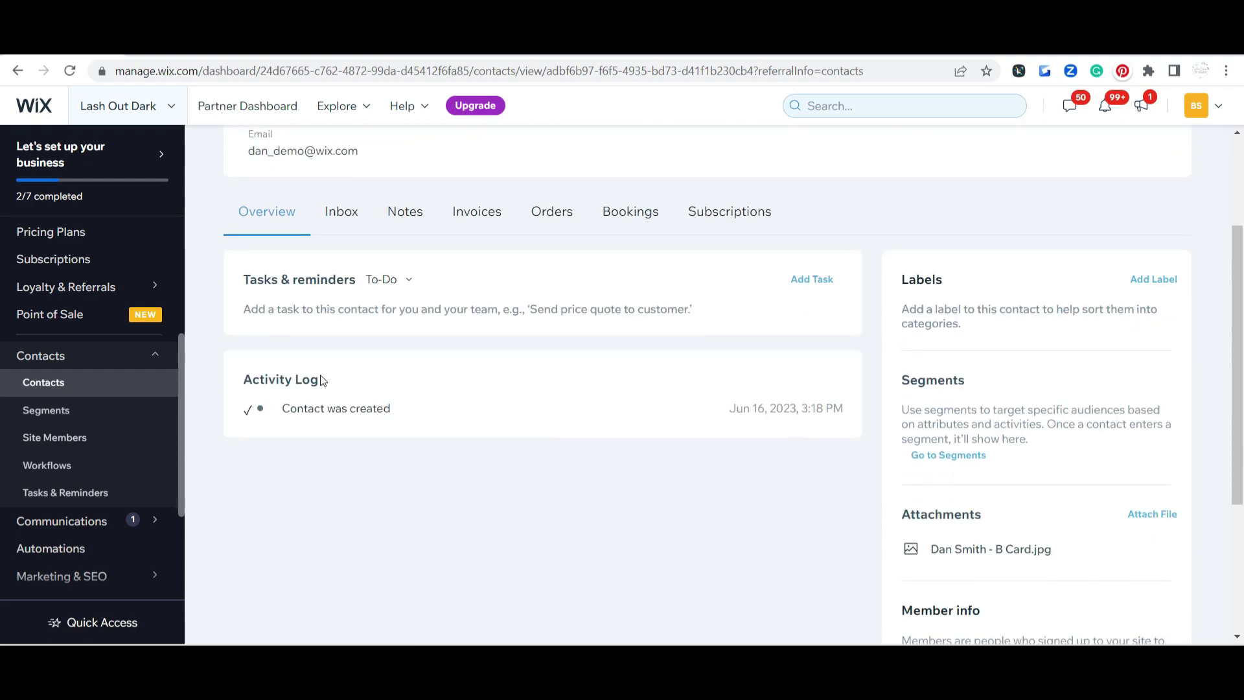
scroll(324, 387, up, 3)
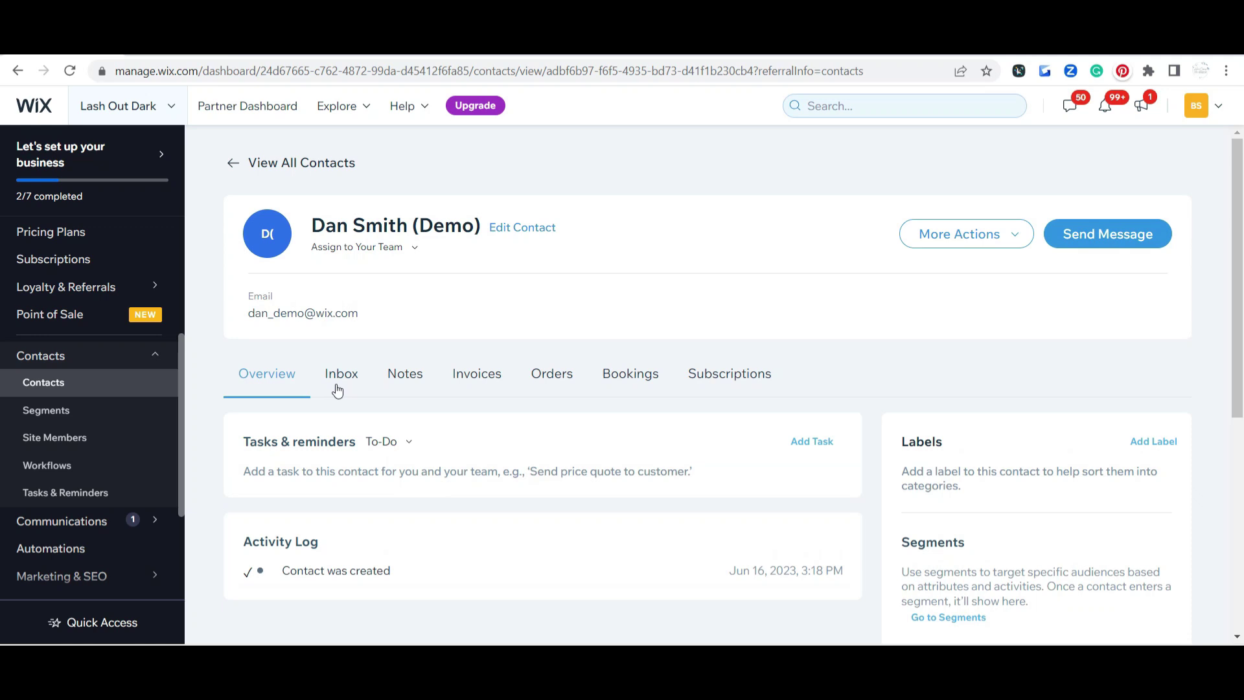
scroll(350, 421, down, 1)
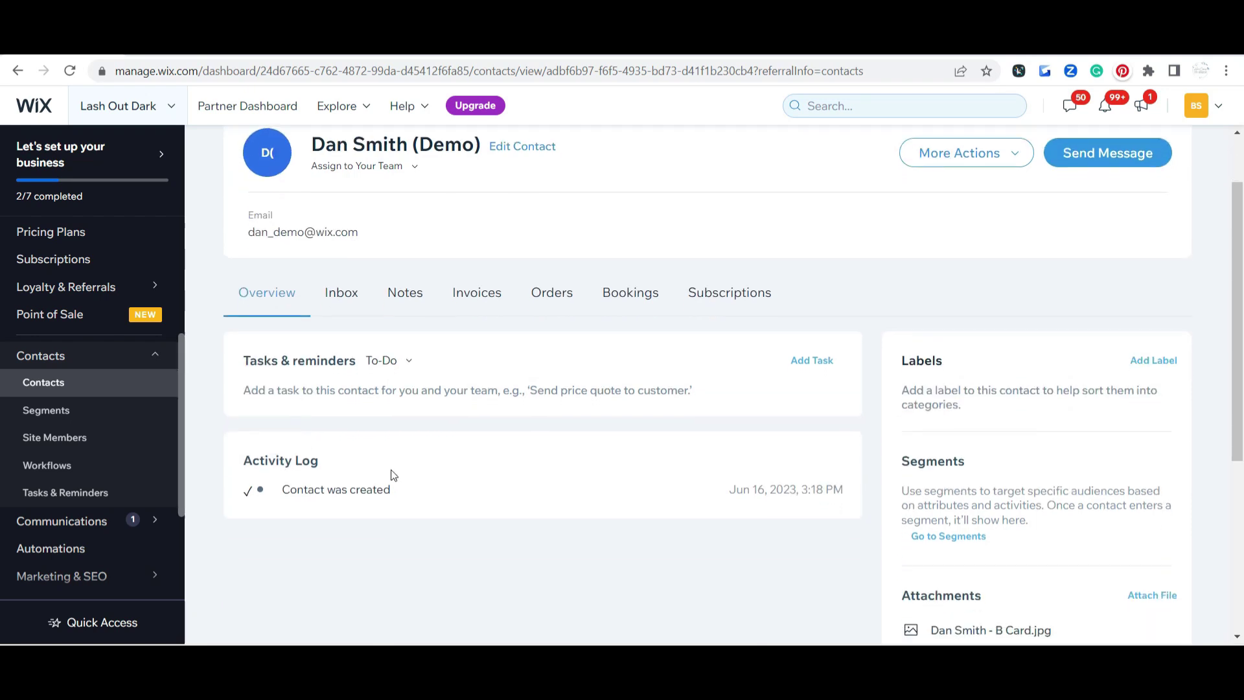
scroll(317, 493, up, 1)
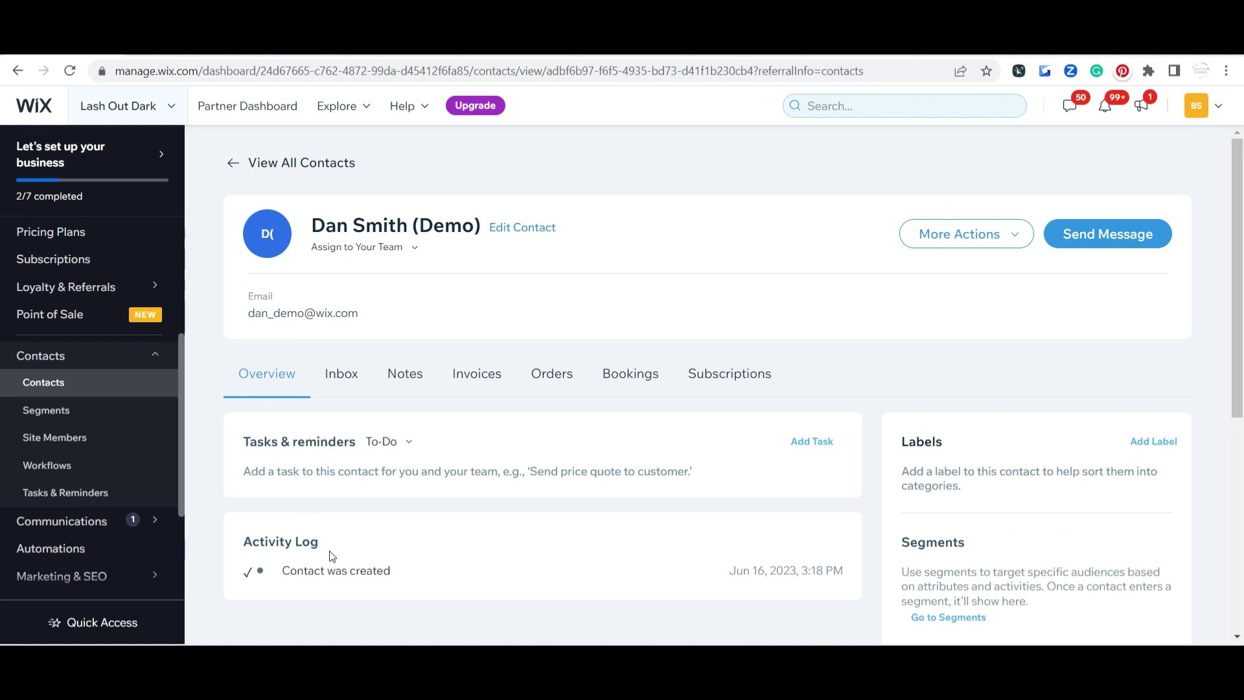
scroll(335, 556, down, 1)
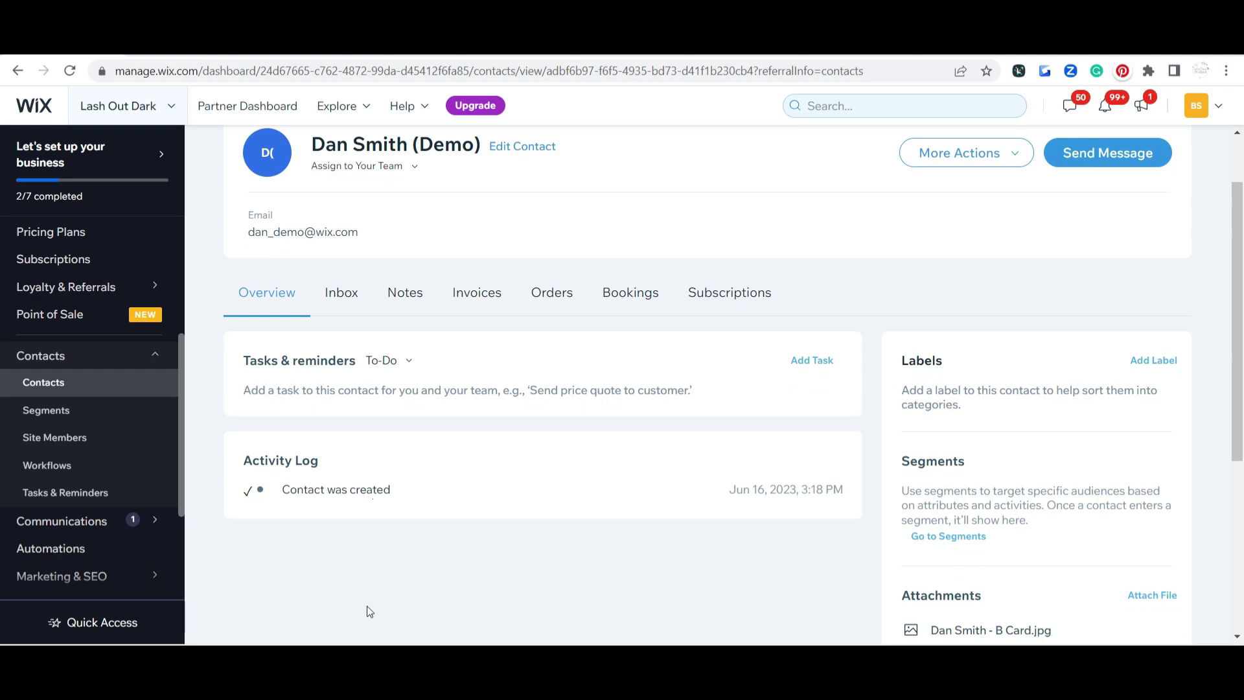
scroll(388, 544, up, 1)
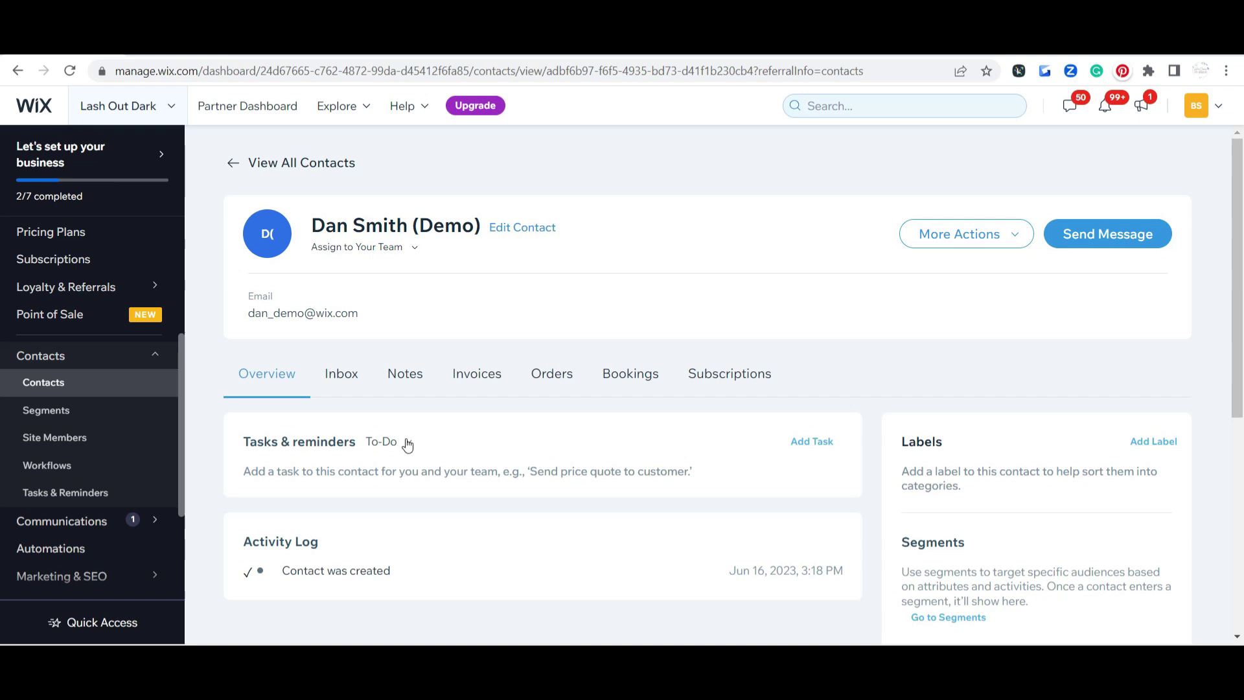
Add a 'Follow Up' task to the demo contact due July 22, 2023.
click(811, 443)
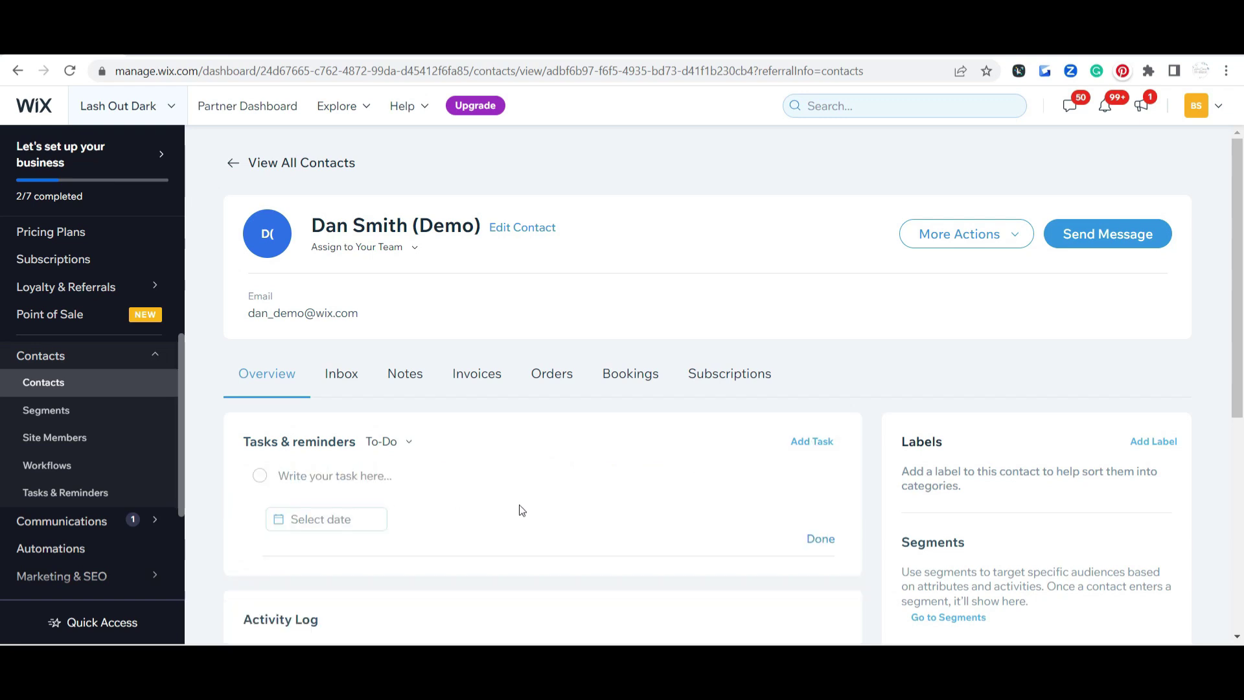
text(Follow Up)
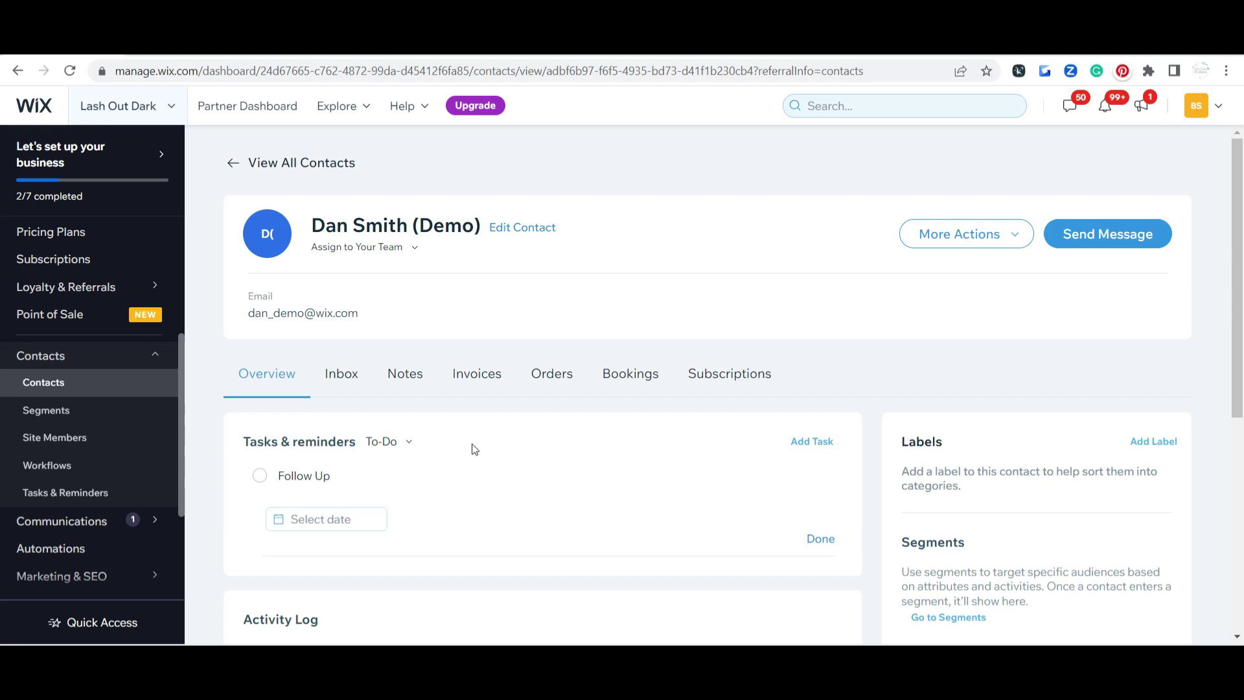
click(317, 519)
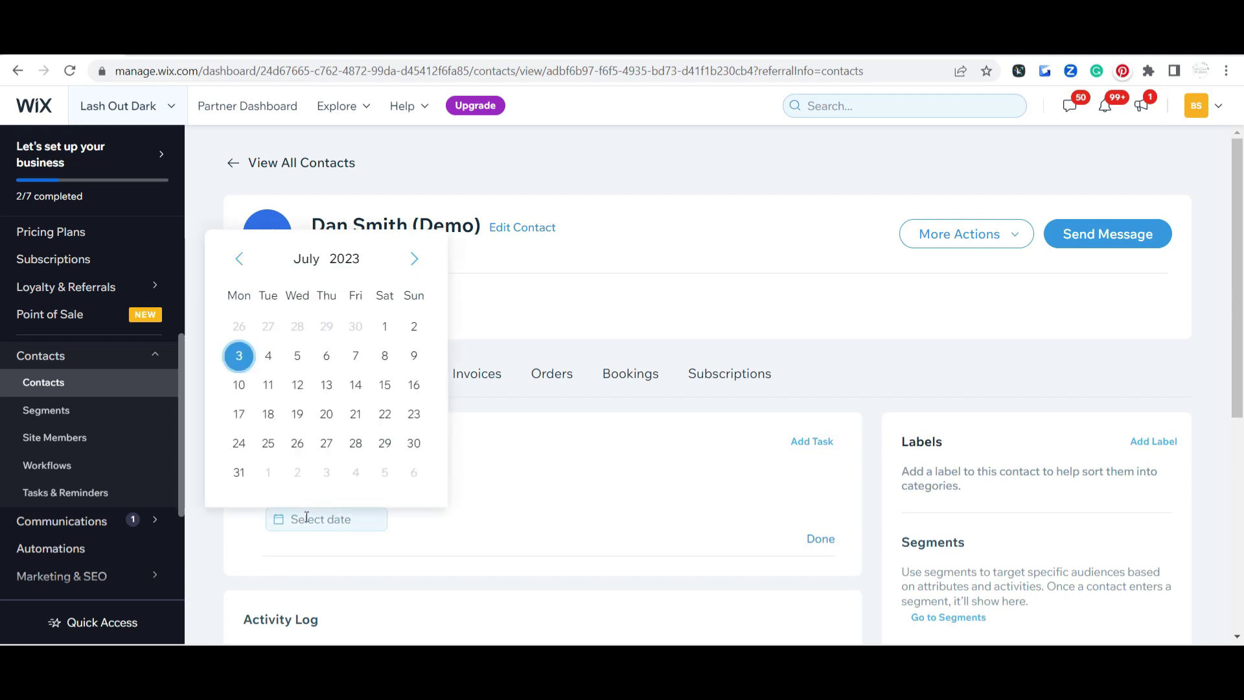
click(391, 418)
click(819, 539)
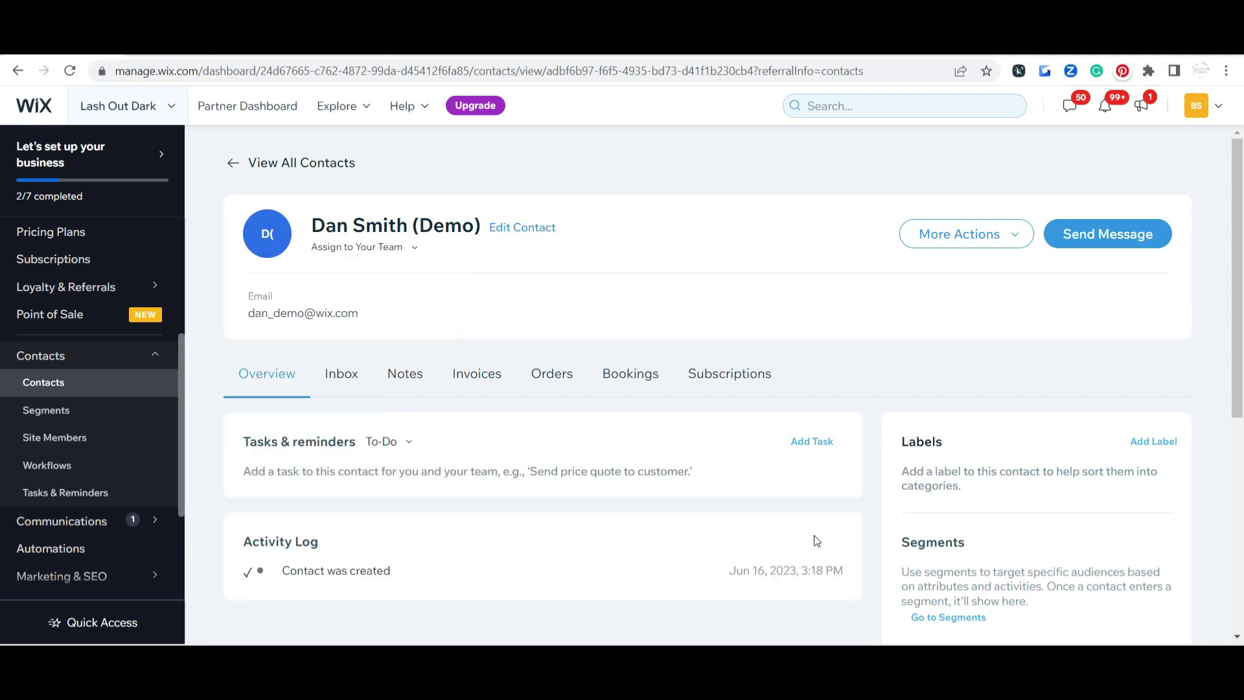
Check the Follow Up task on the Tasks & Reminders page, then return to Contacts.
click(83, 494)
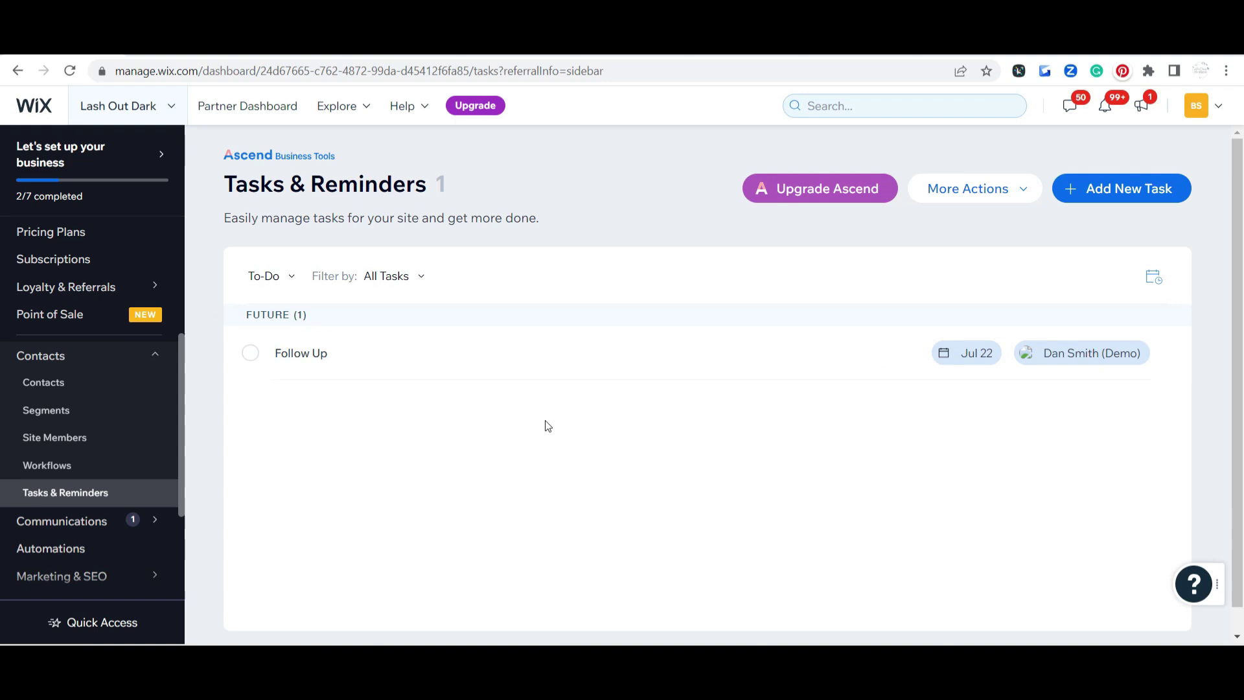
click(49, 383)
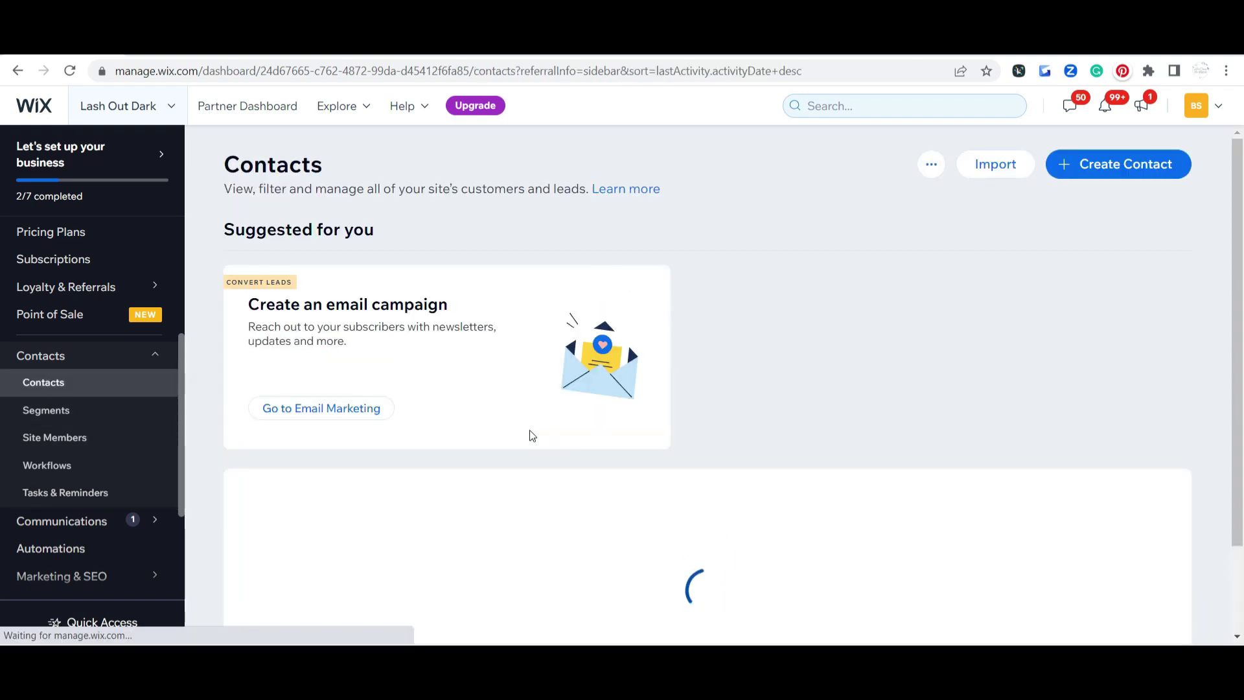
Open the demo contact's full details page from its quick side panel.
scroll(530, 434, down, 2)
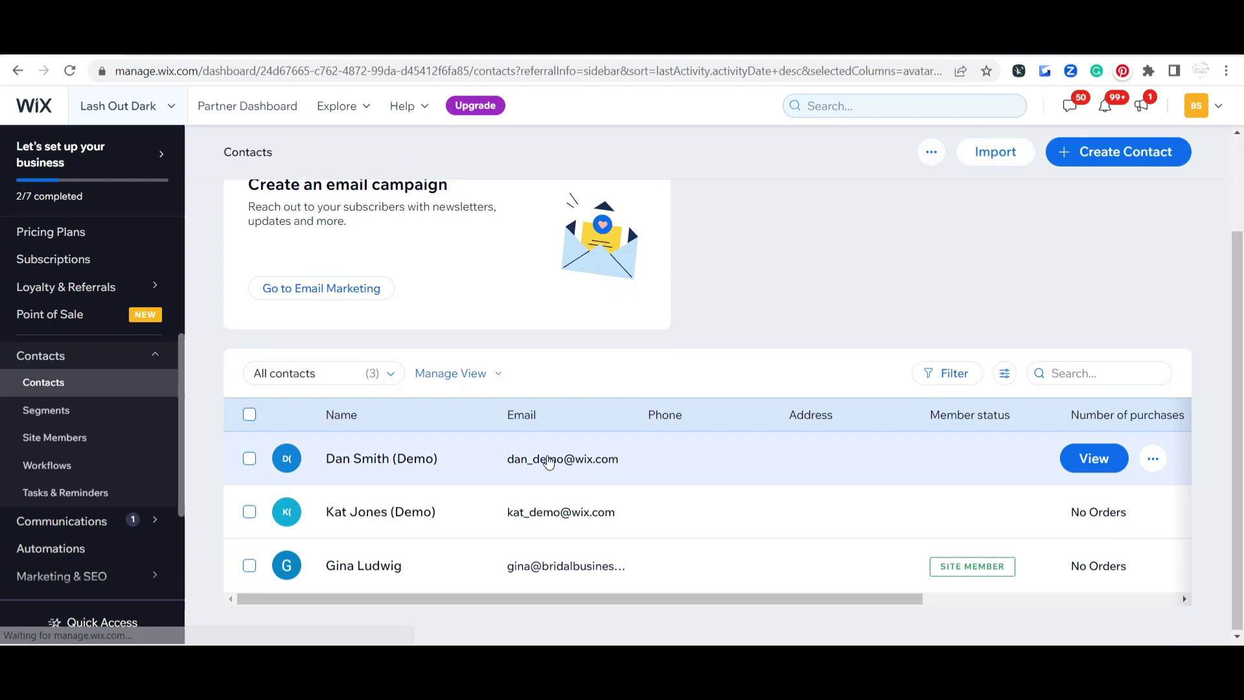
click(548, 460)
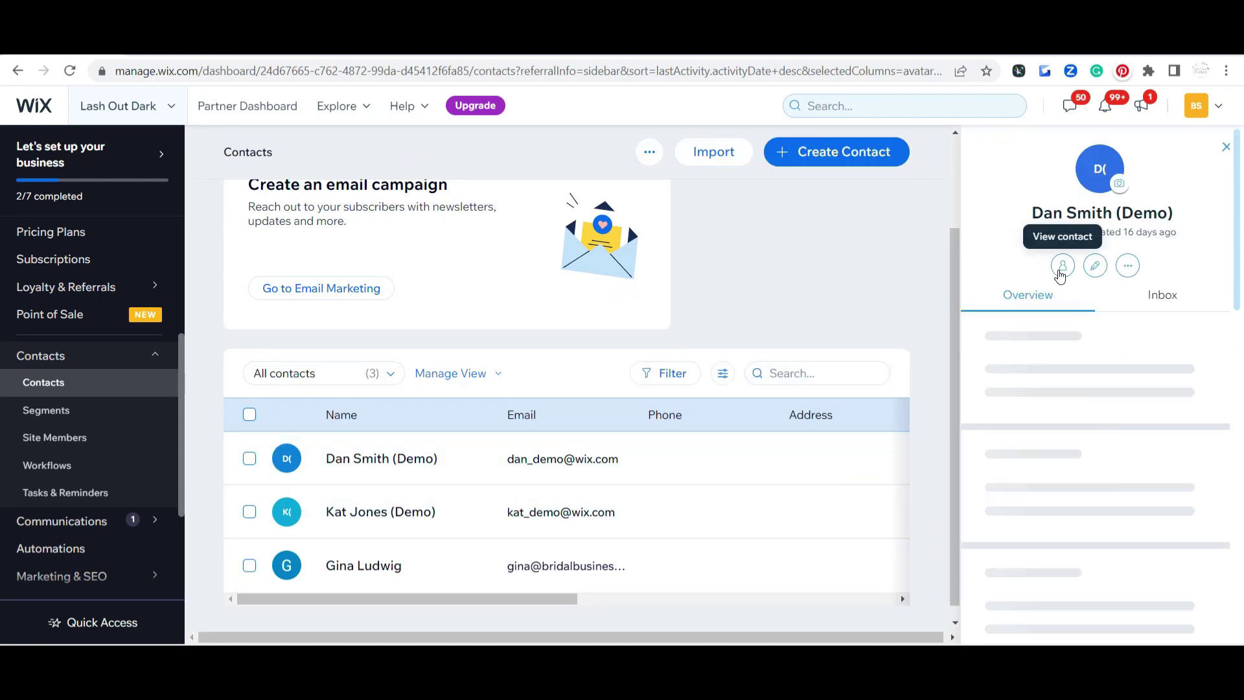
click(1061, 266)
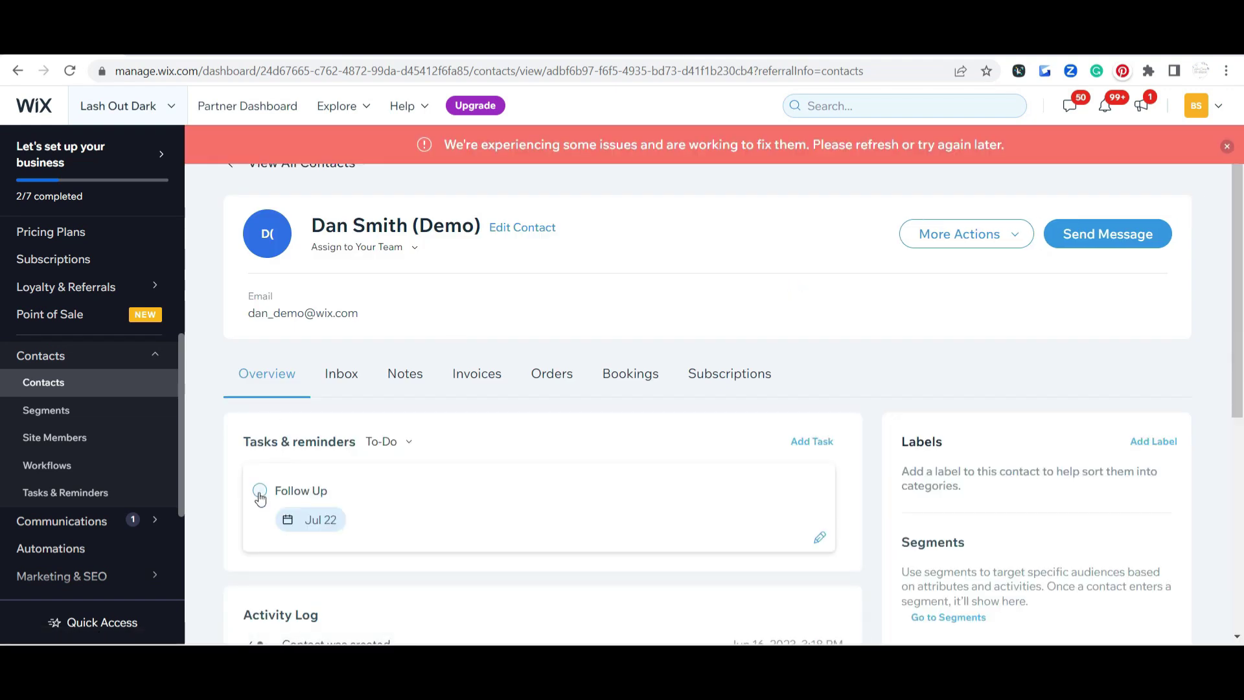
Browse the Notes, Invoices, Orders, Bookings and Subscriptions tabs, then return to Overview.
click(420, 379)
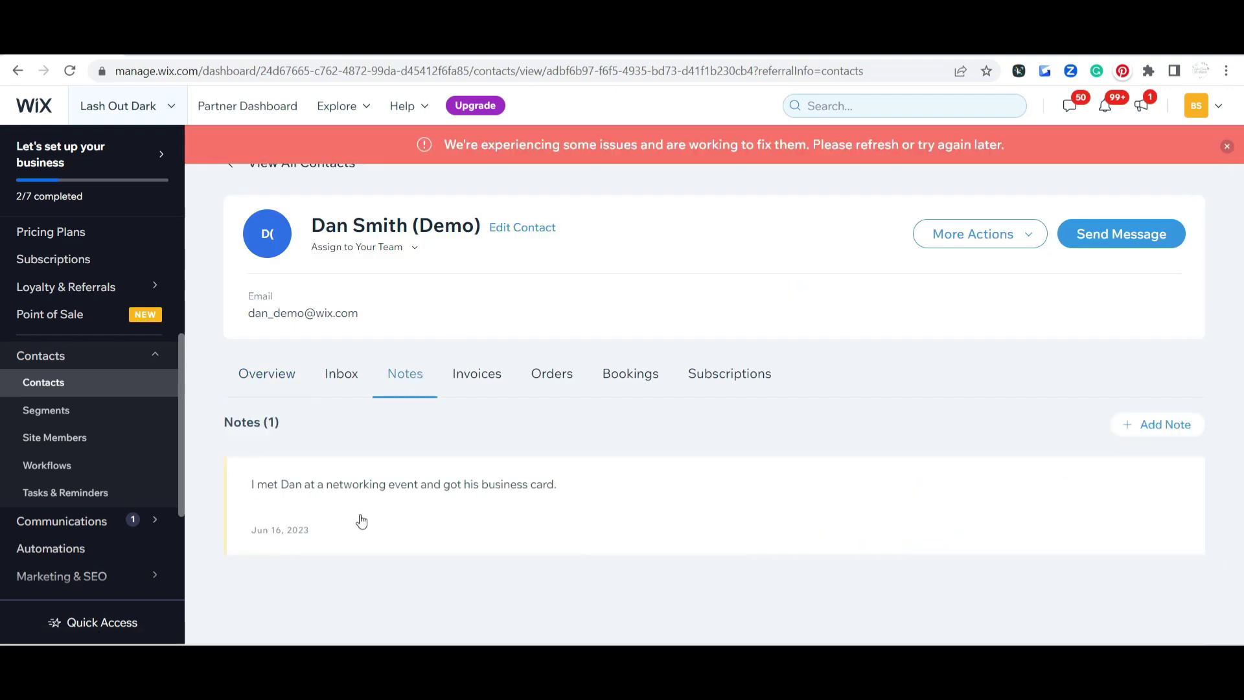
click(477, 379)
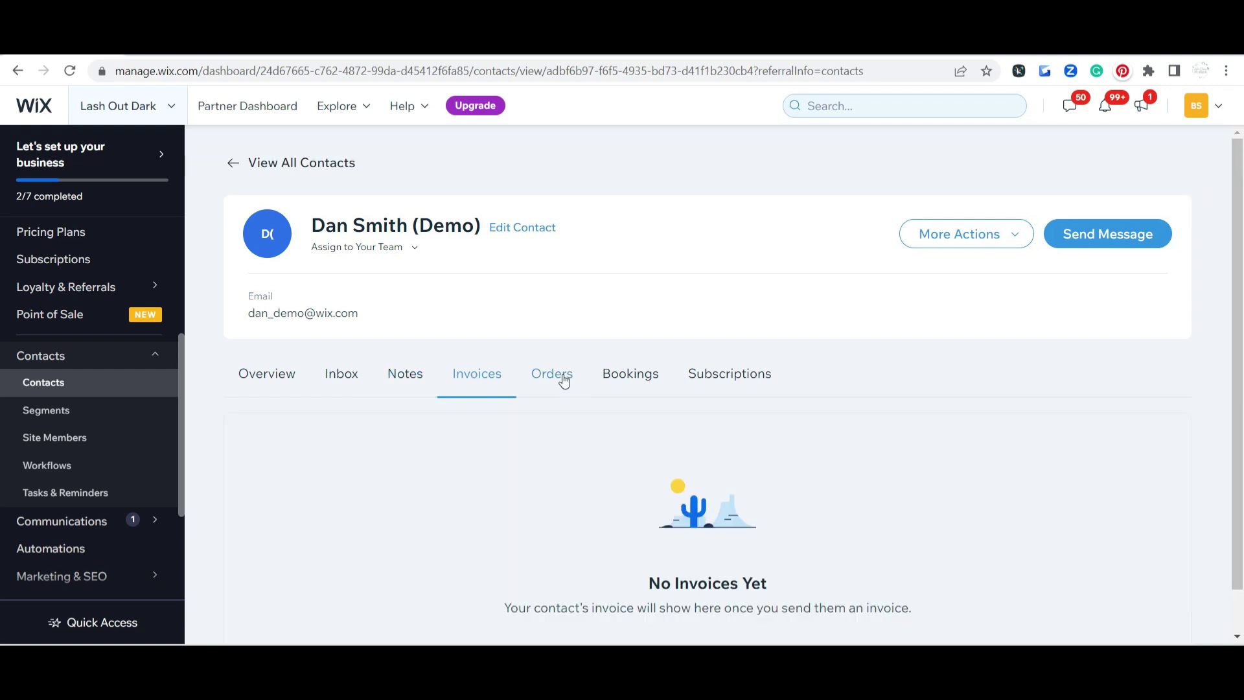
click(564, 381)
click(629, 380)
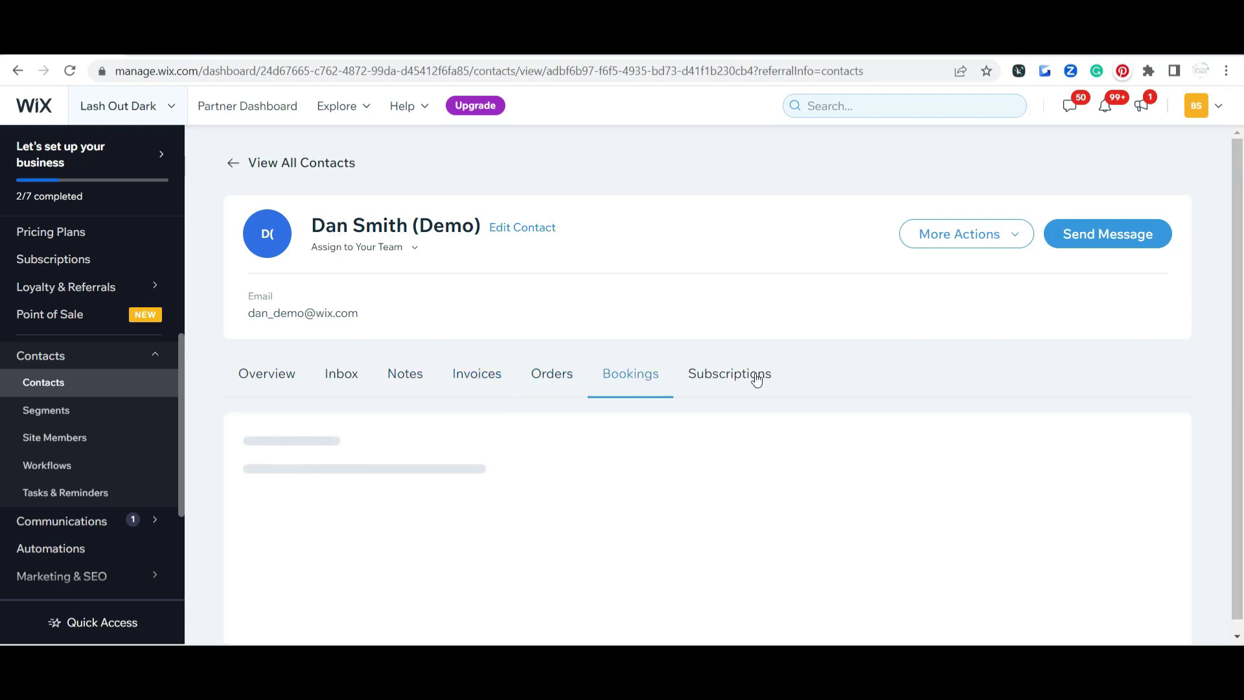
click(756, 380)
click(278, 385)
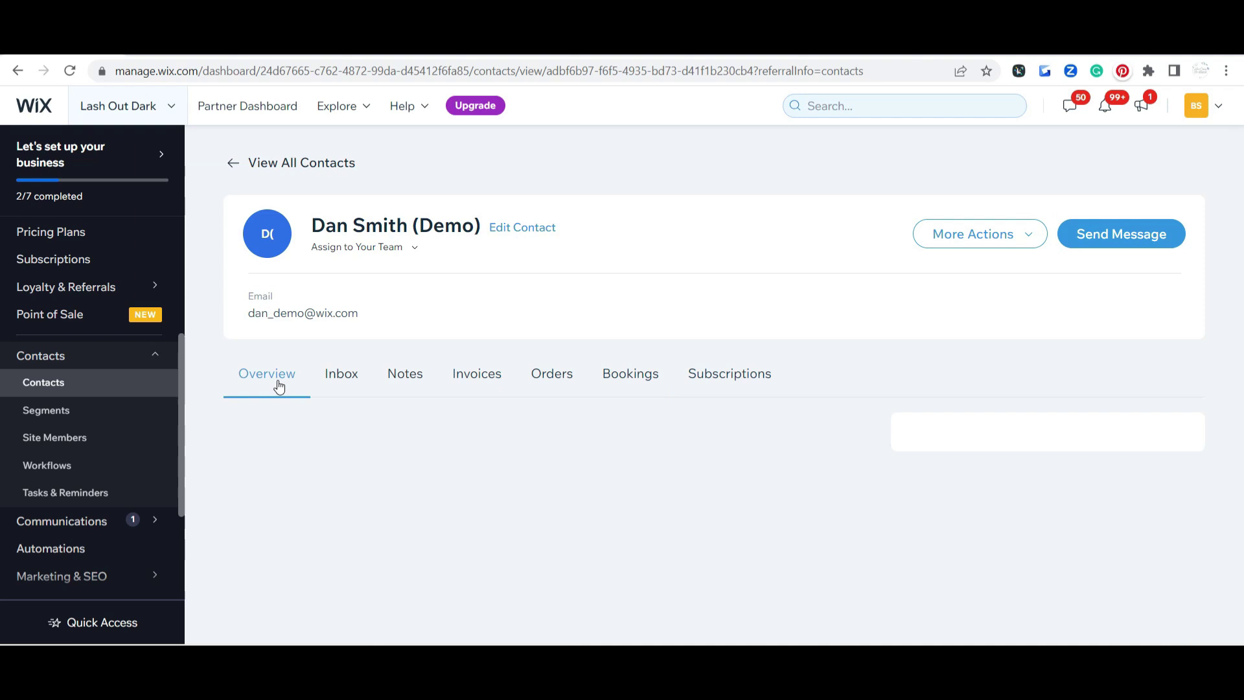
Dismiss the red error notice on the contact's overview page.
scroll(1125, 363, down, 3)
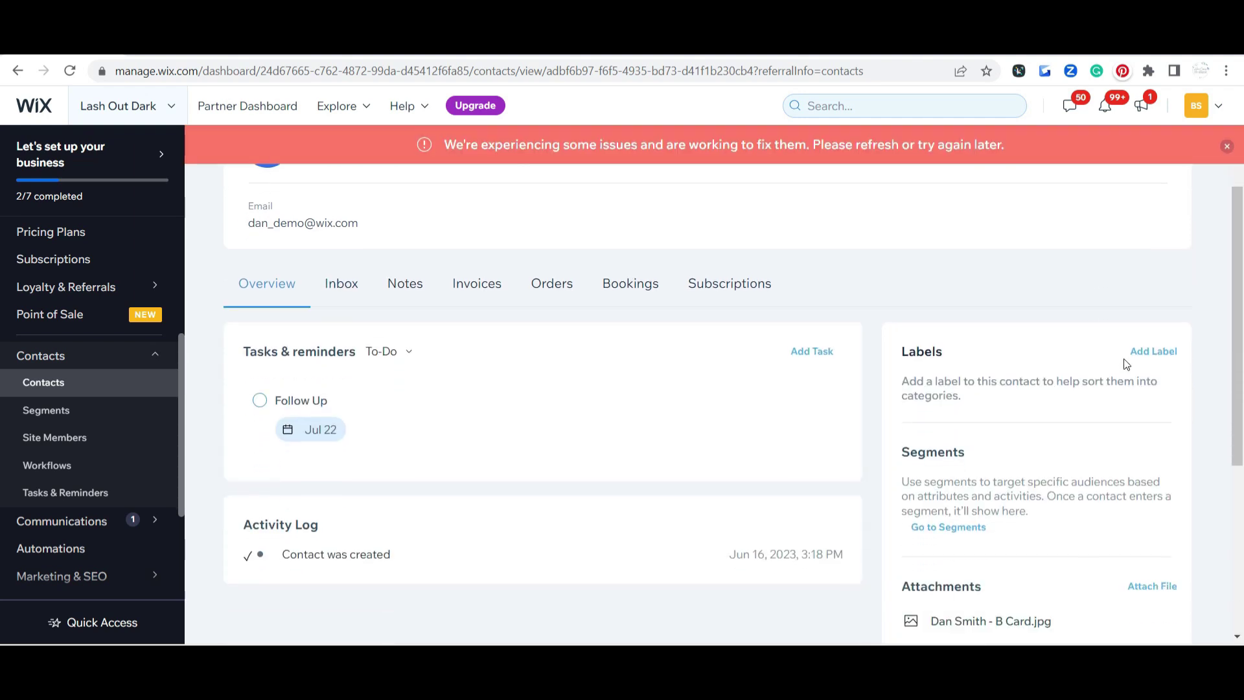
scroll(1127, 364, down, 1)
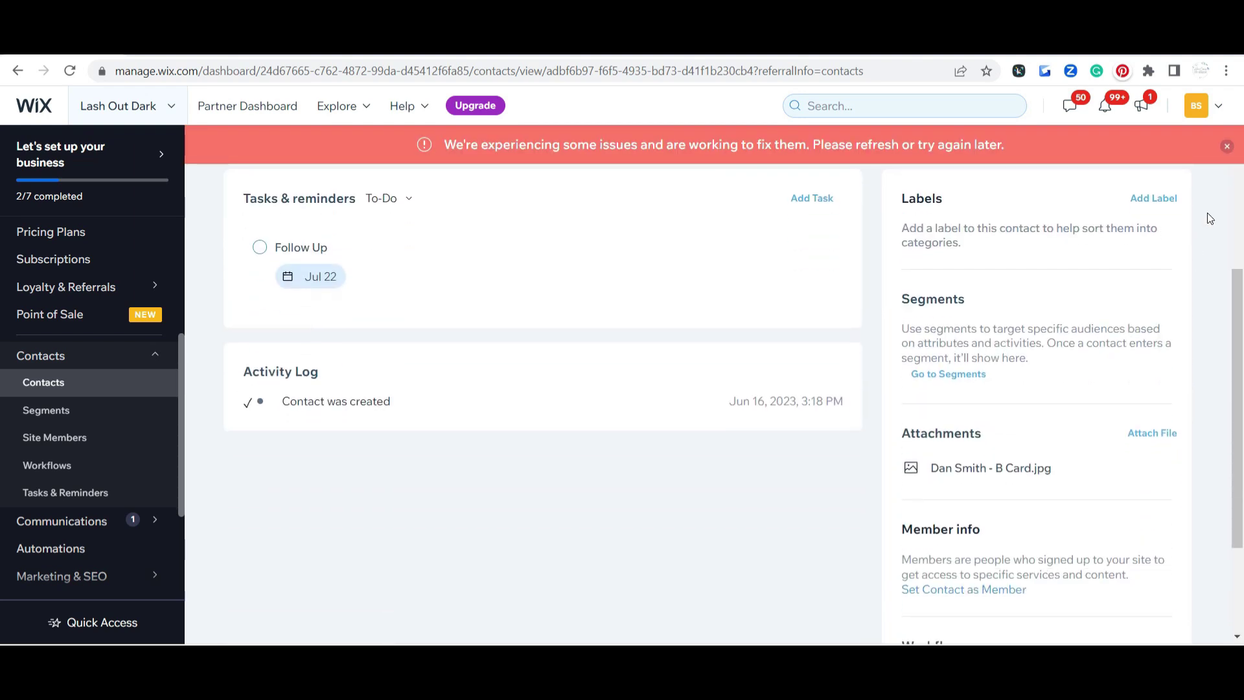
click(1228, 148)
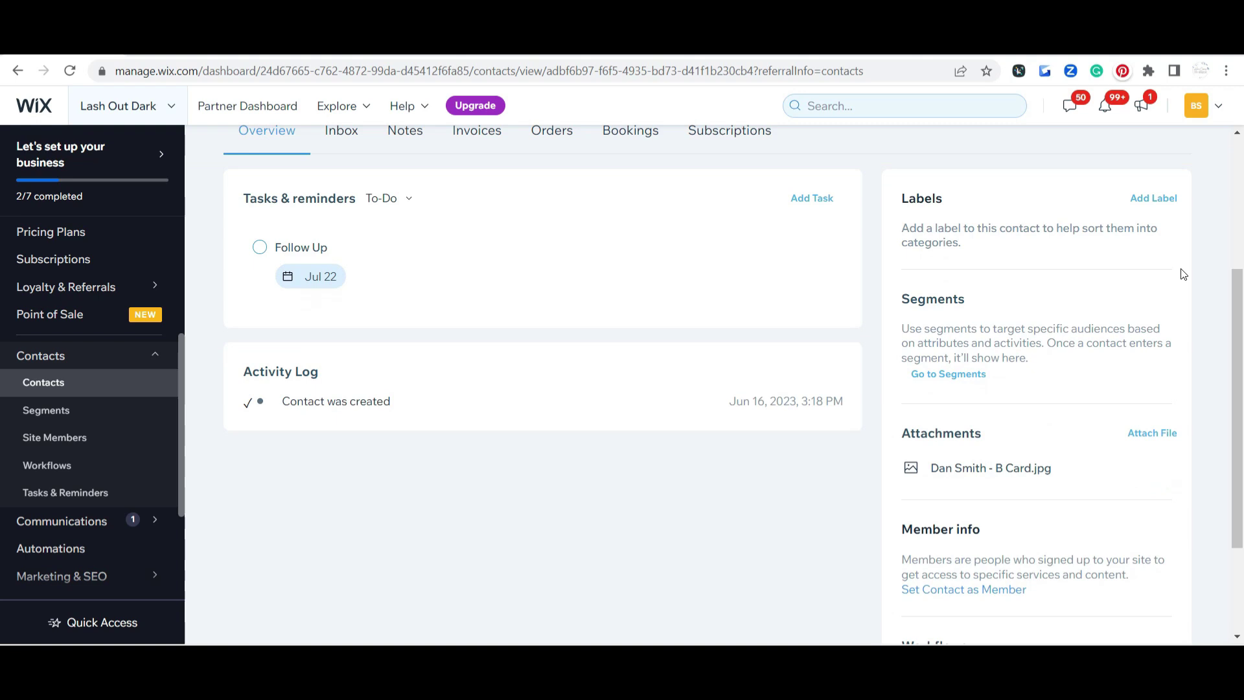
Preview the attached business card image, then close the preview.
scroll(1186, 274, down, 1)
mouse_move(1033, 400)
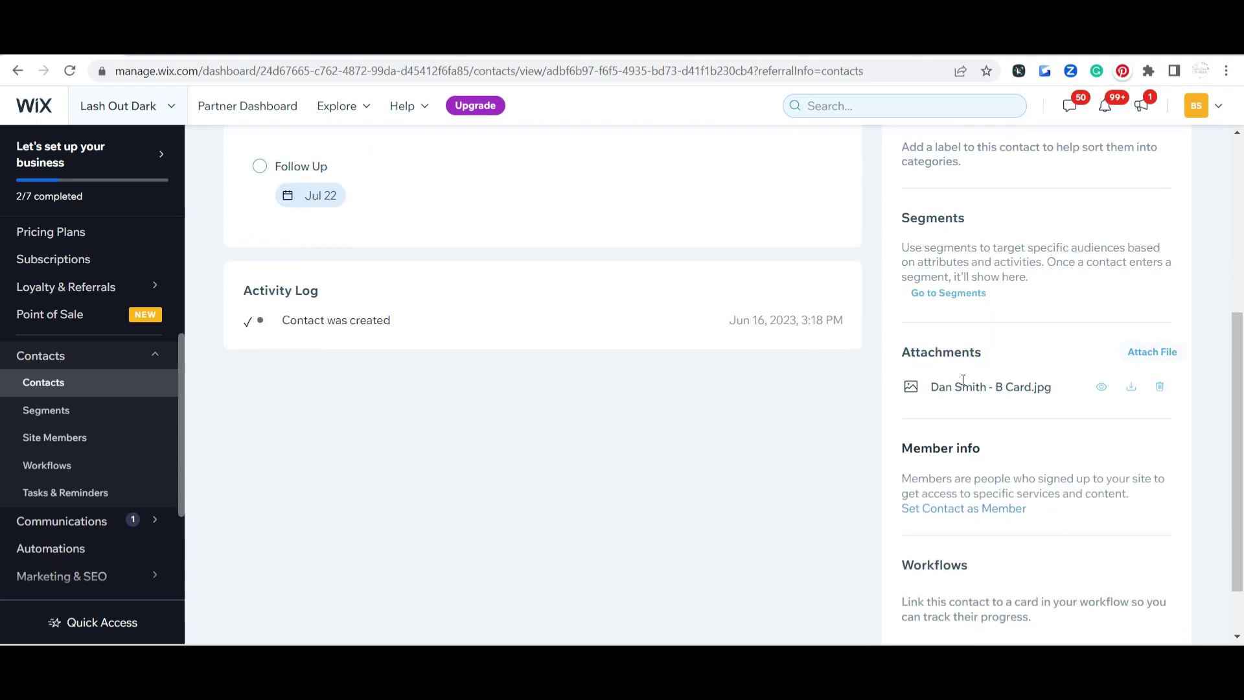
click(1100, 389)
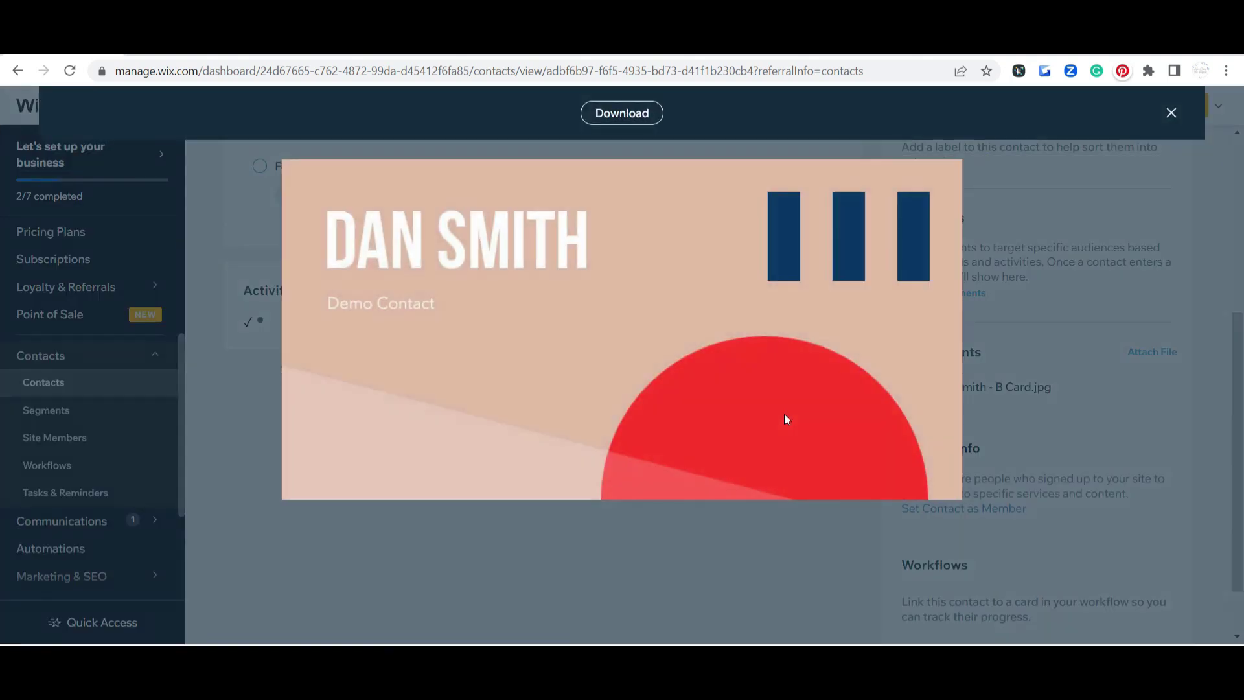
click(1172, 114)
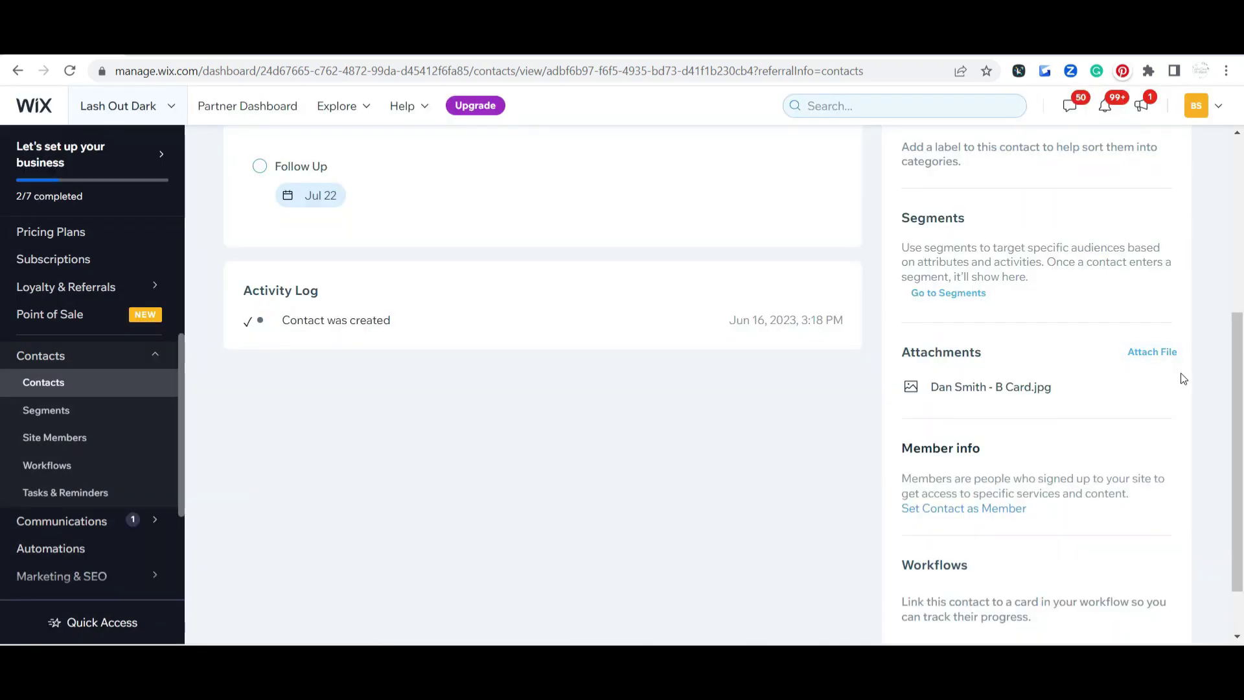
scroll(1180, 375, down, 1)
scroll(573, 458, up, 10)
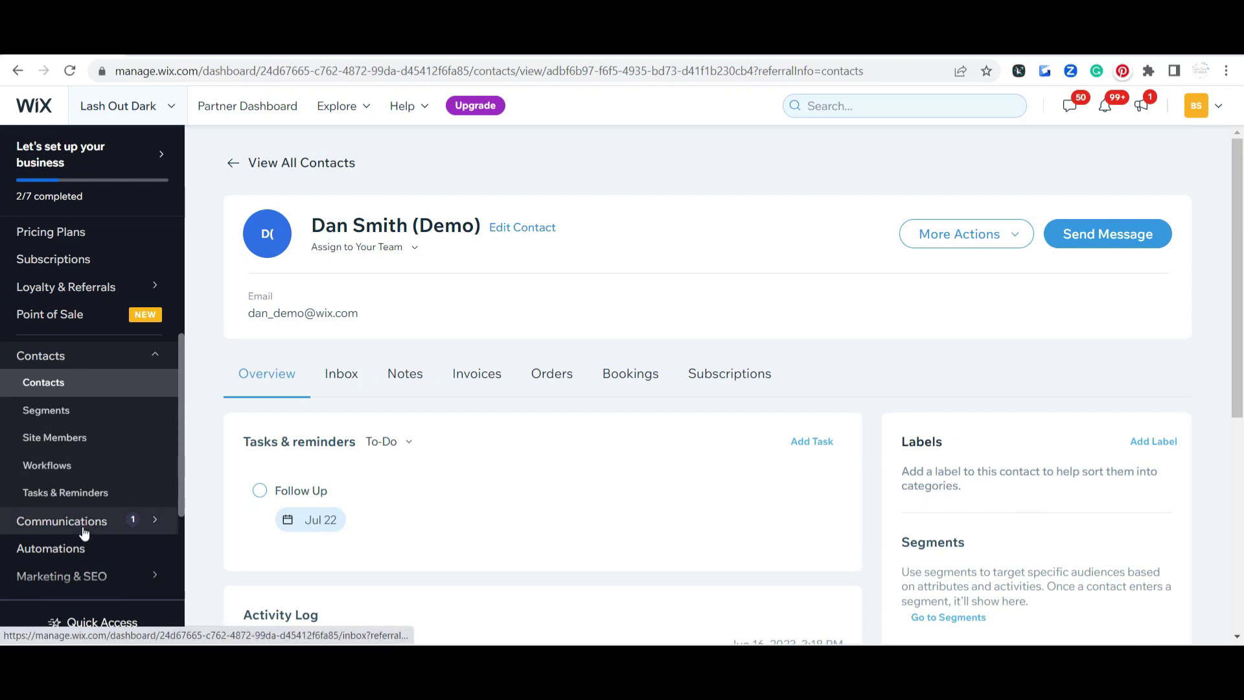
Open the communications Inbox and view its Getting Started setup guide.
mouse_move(159, 526)
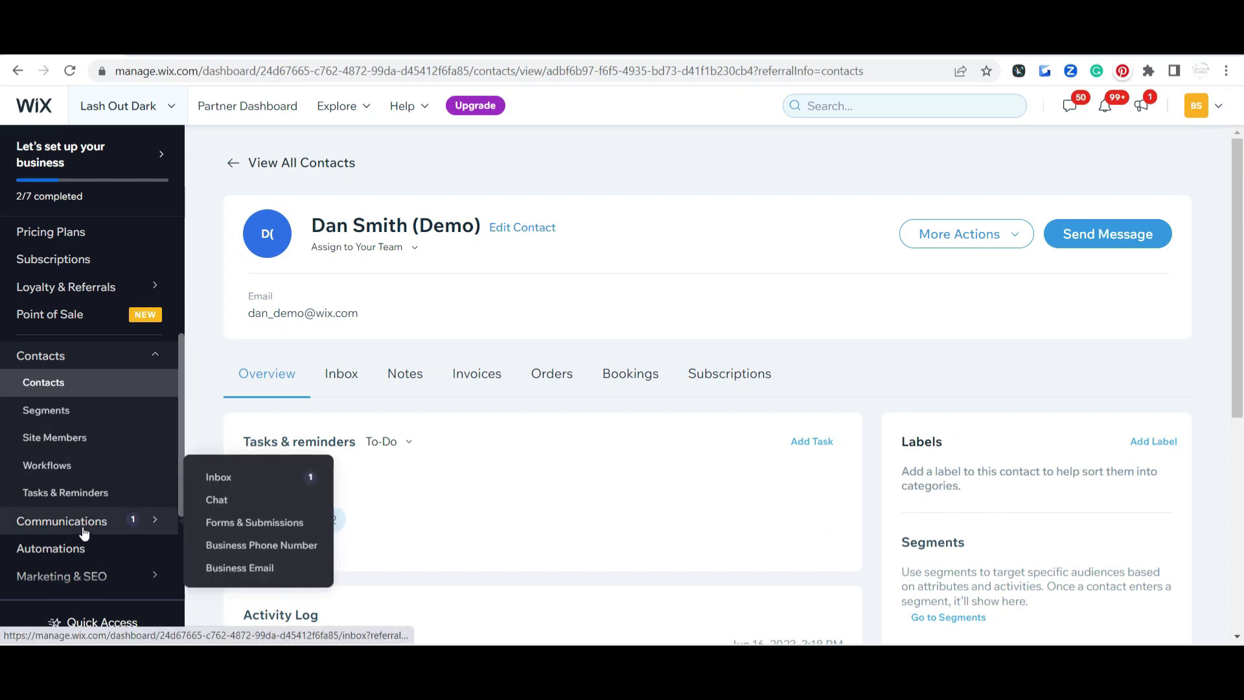
click(240, 478)
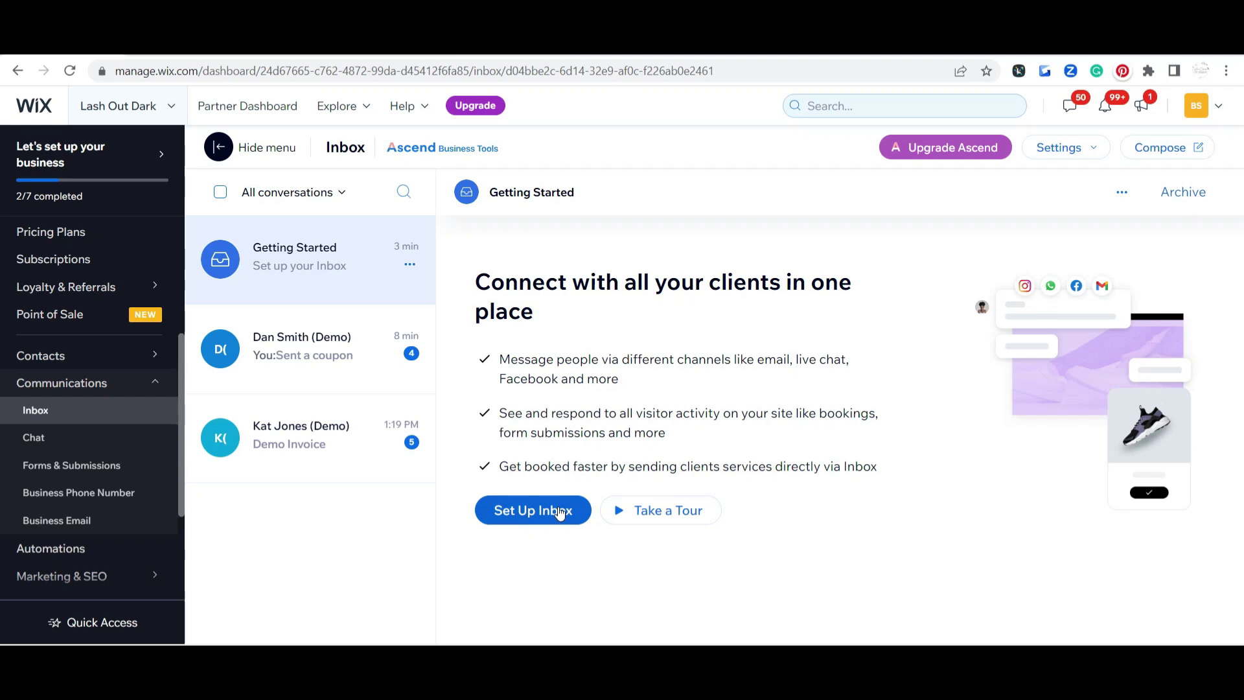
click(559, 512)
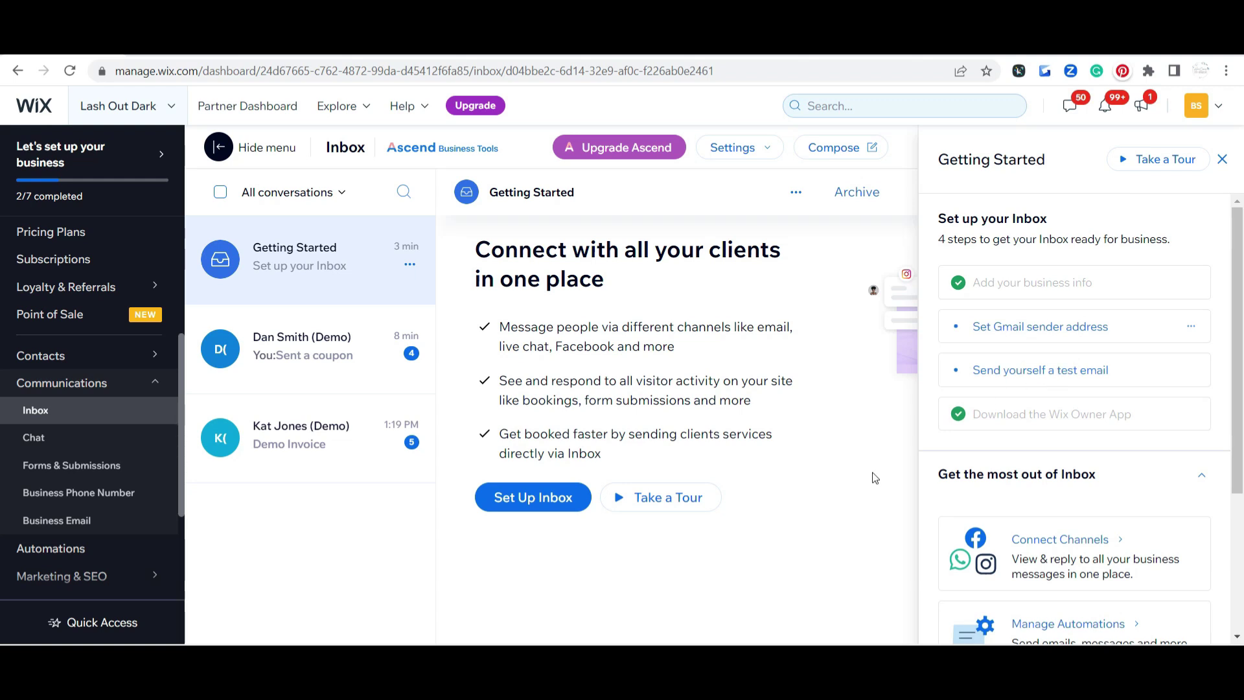
click(1222, 159)
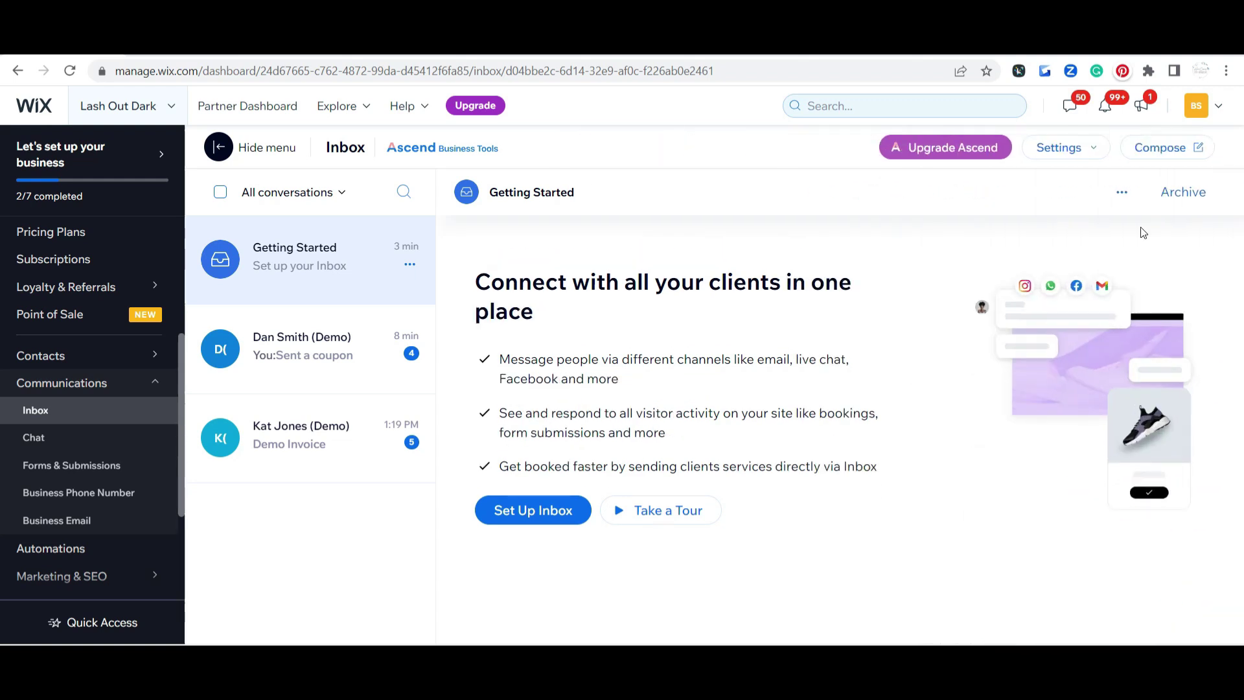
Review the inbox setup checklist from Inbox settings, then go to the Chat page.
click(1074, 153)
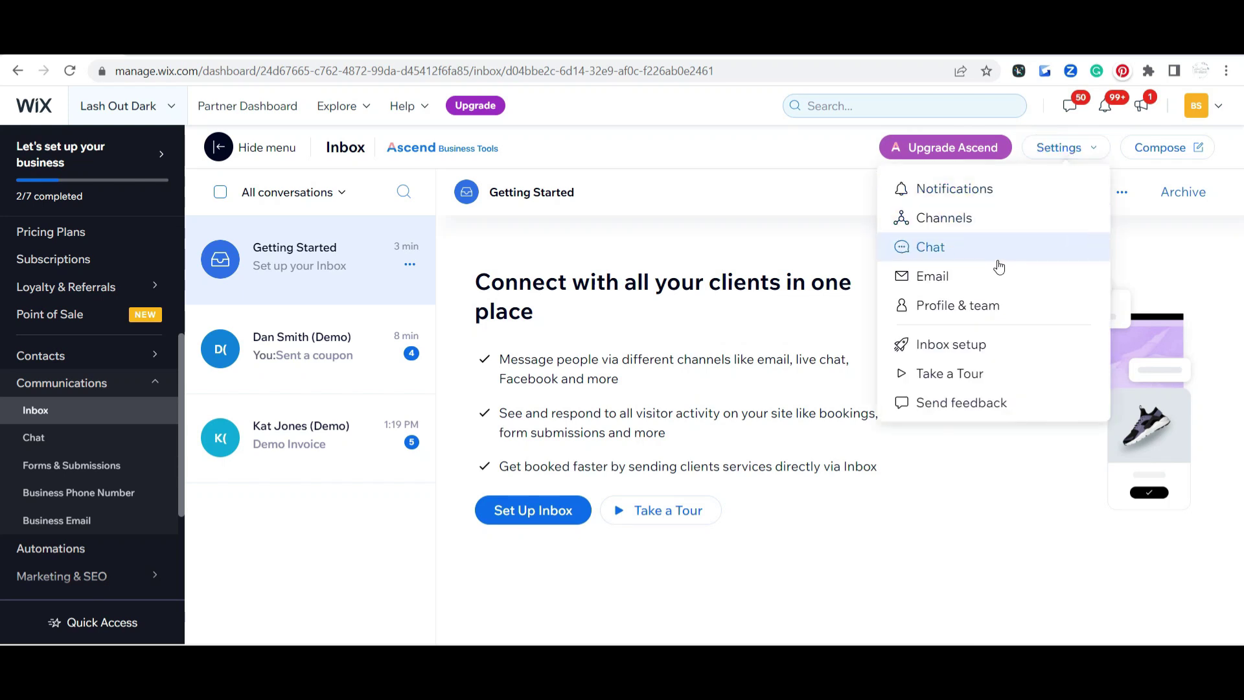
click(967, 348)
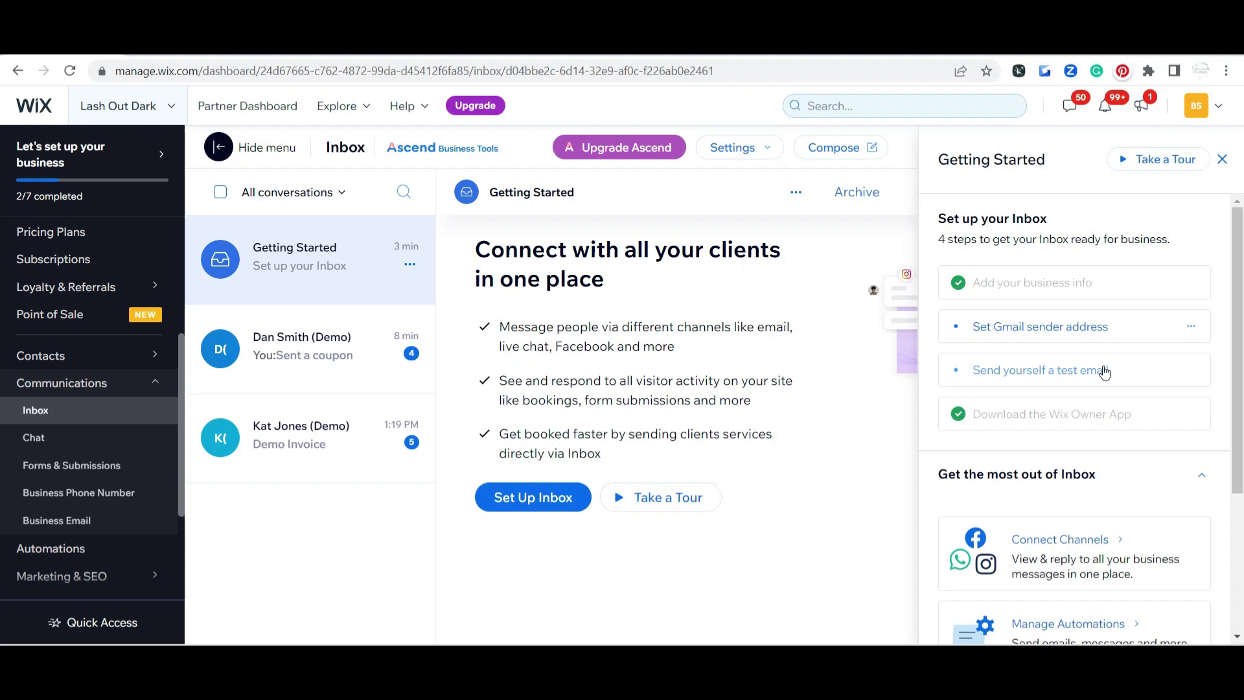
scroll(1105, 372, down, 3)
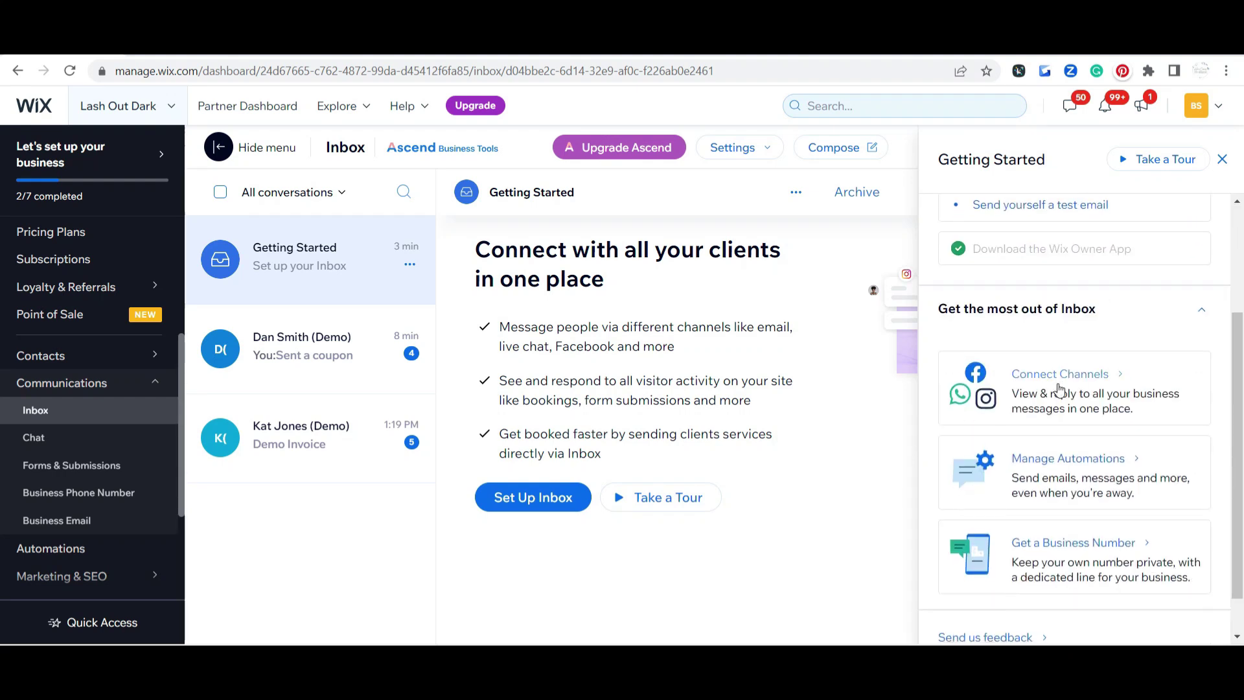
scroll(1059, 389, down, 1)
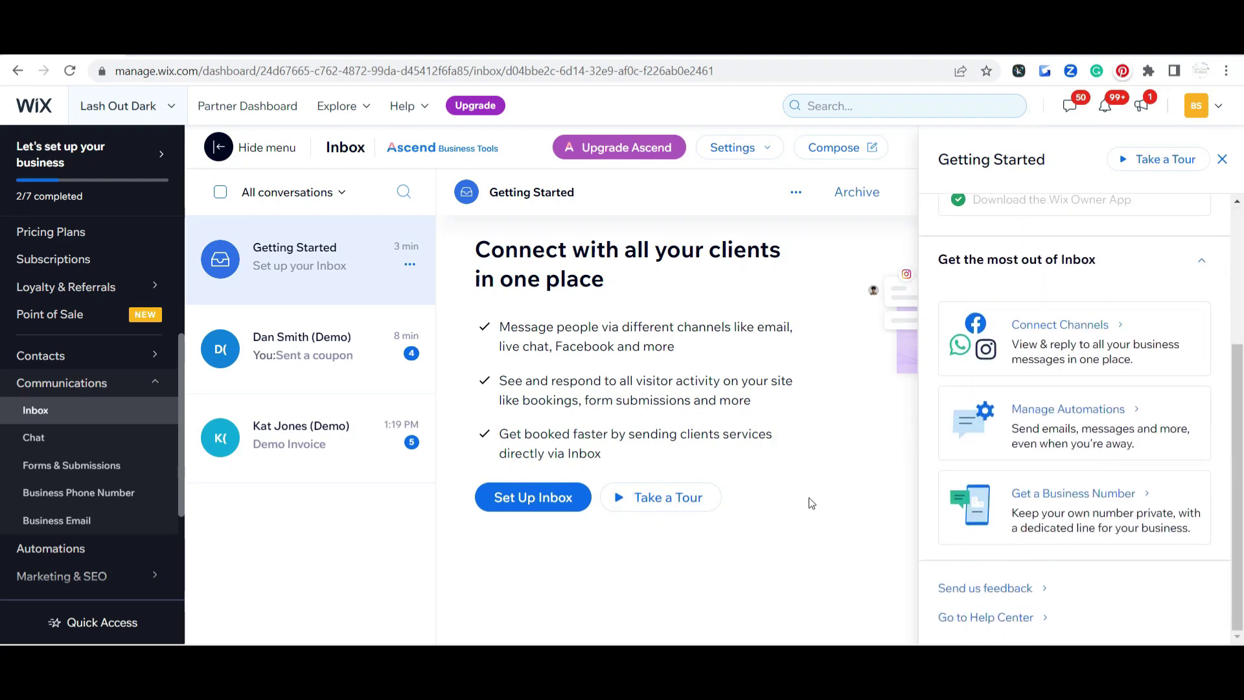
click(1222, 159)
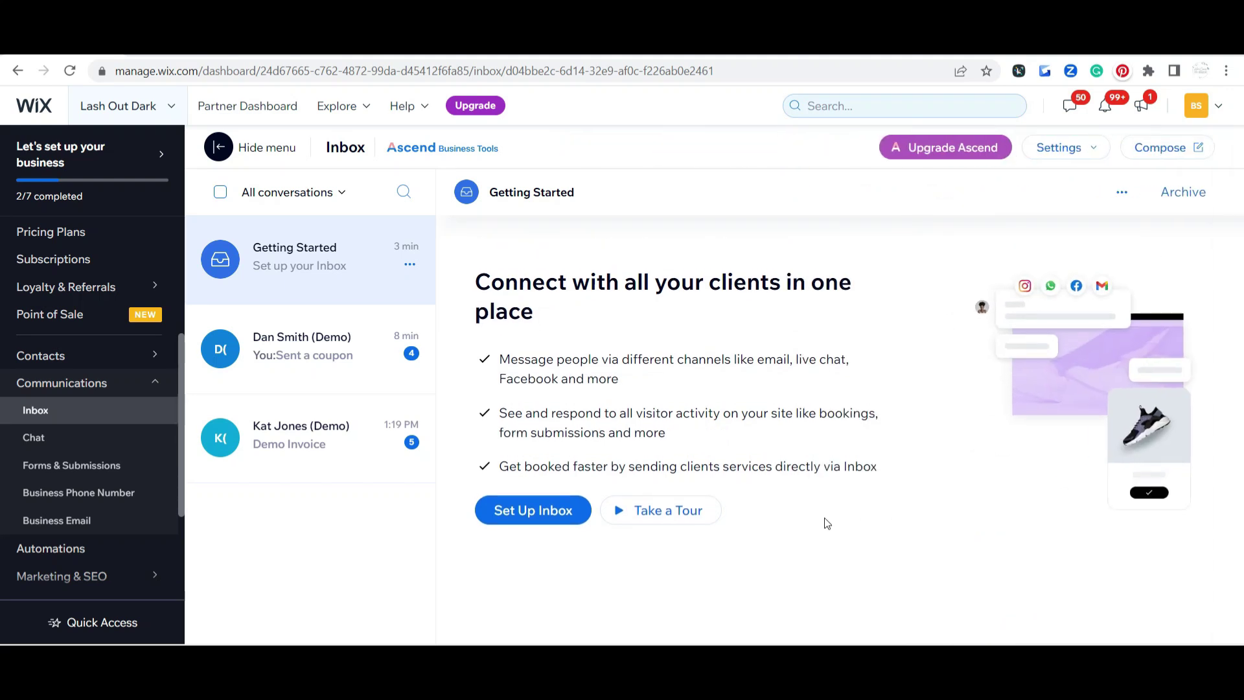
click(90, 451)
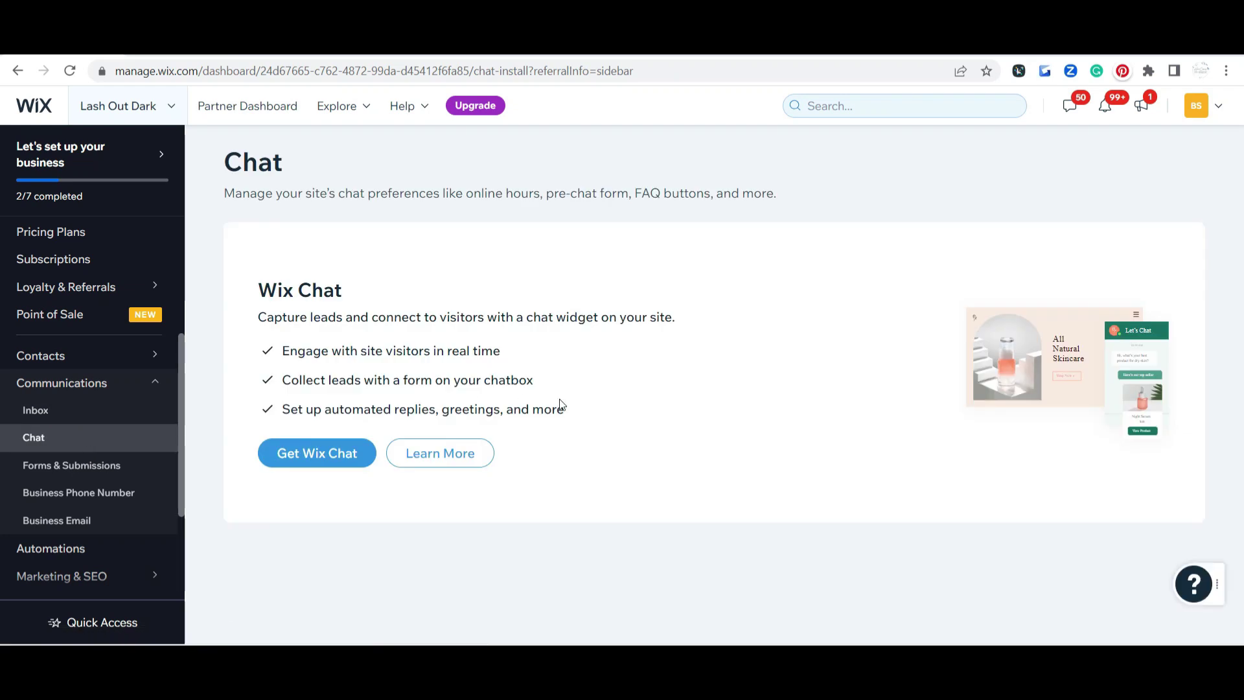
Go to the Business Phone Number page from the Communications sidebar.
scroll(128, 411, down, 1)
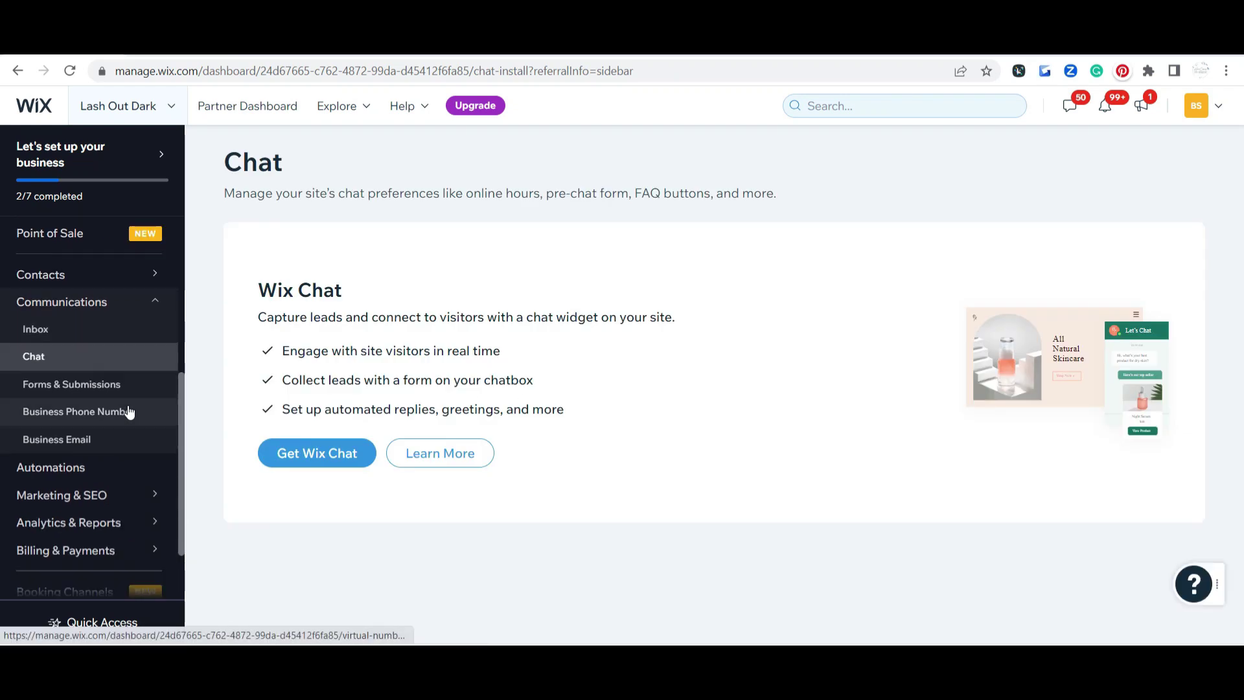
click(129, 411)
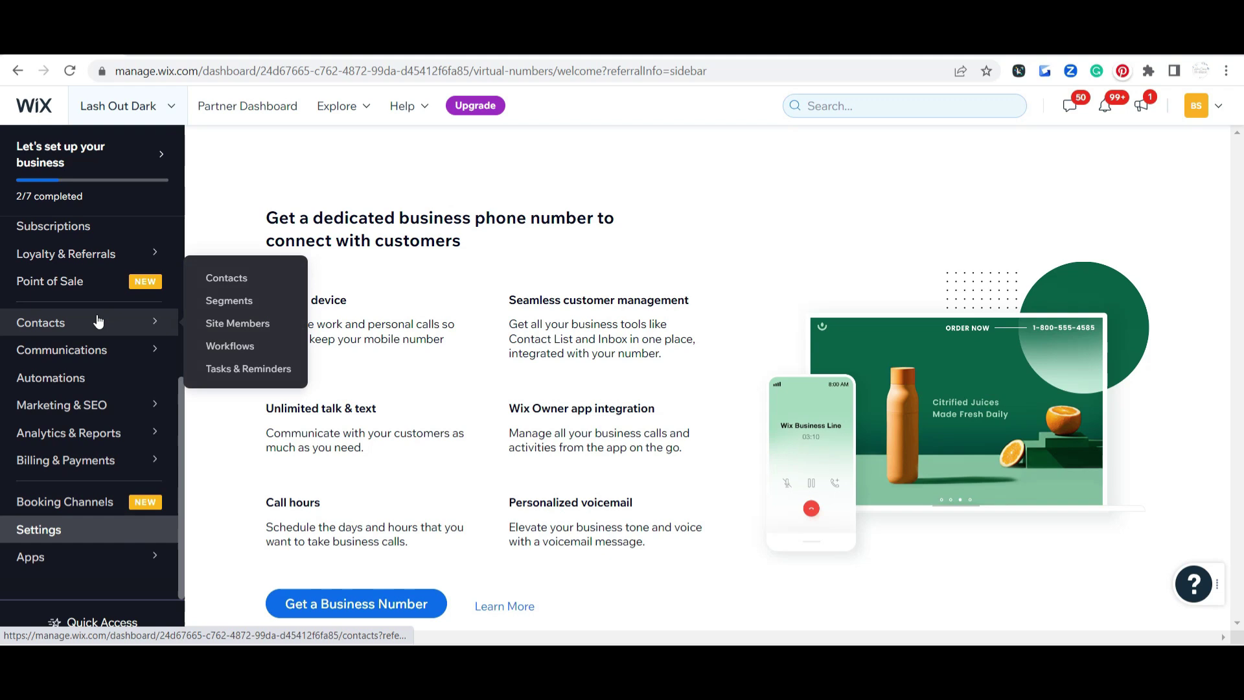
Browse the Business Email page under Communications, then go back to the Inbox conversations.
mouse_move(147, 353)
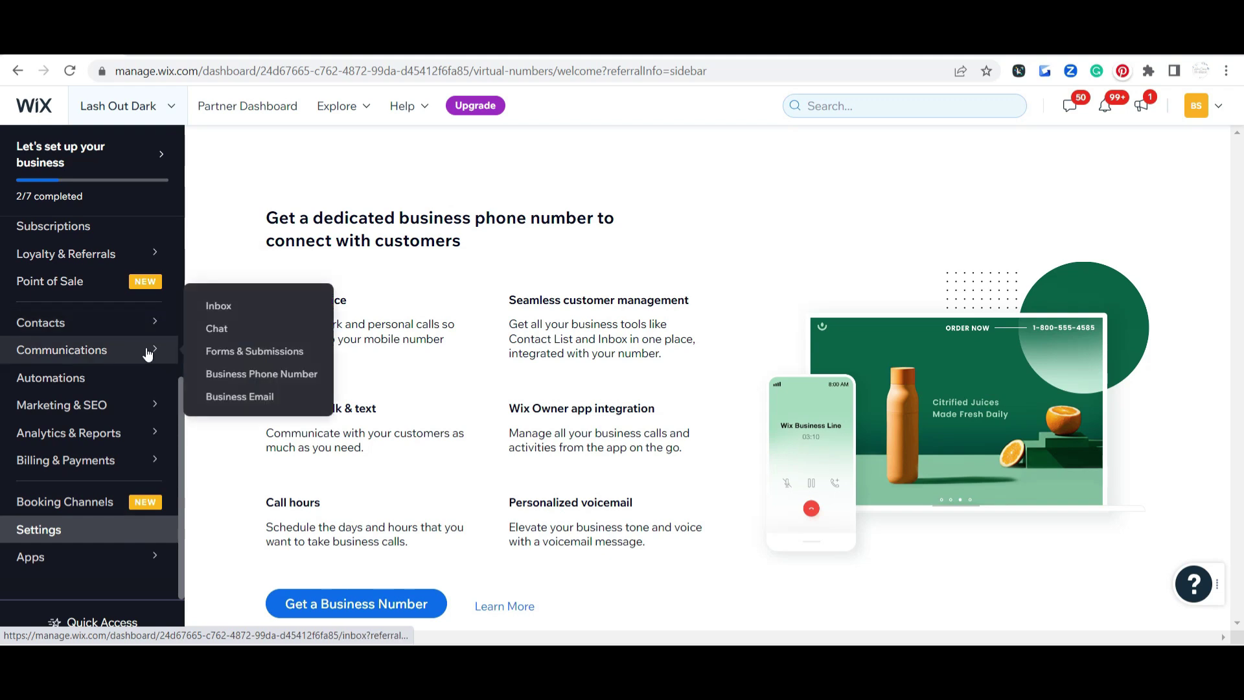
click(246, 397)
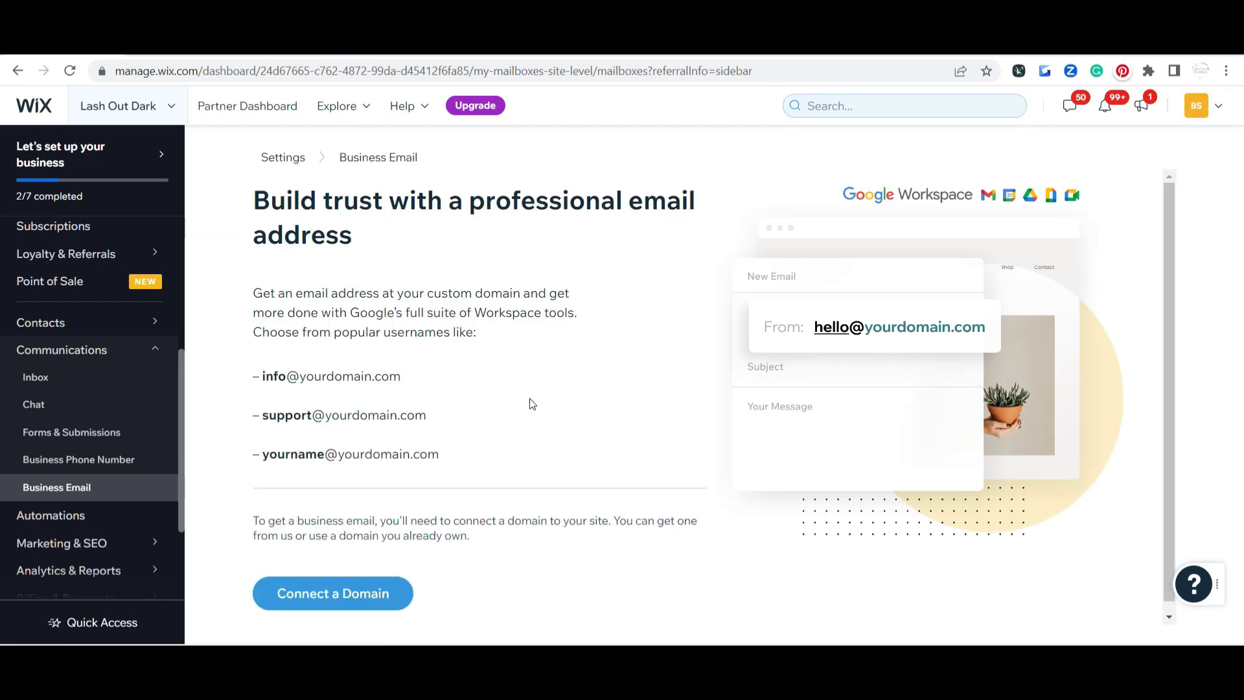
scroll(533, 411, down, 1)
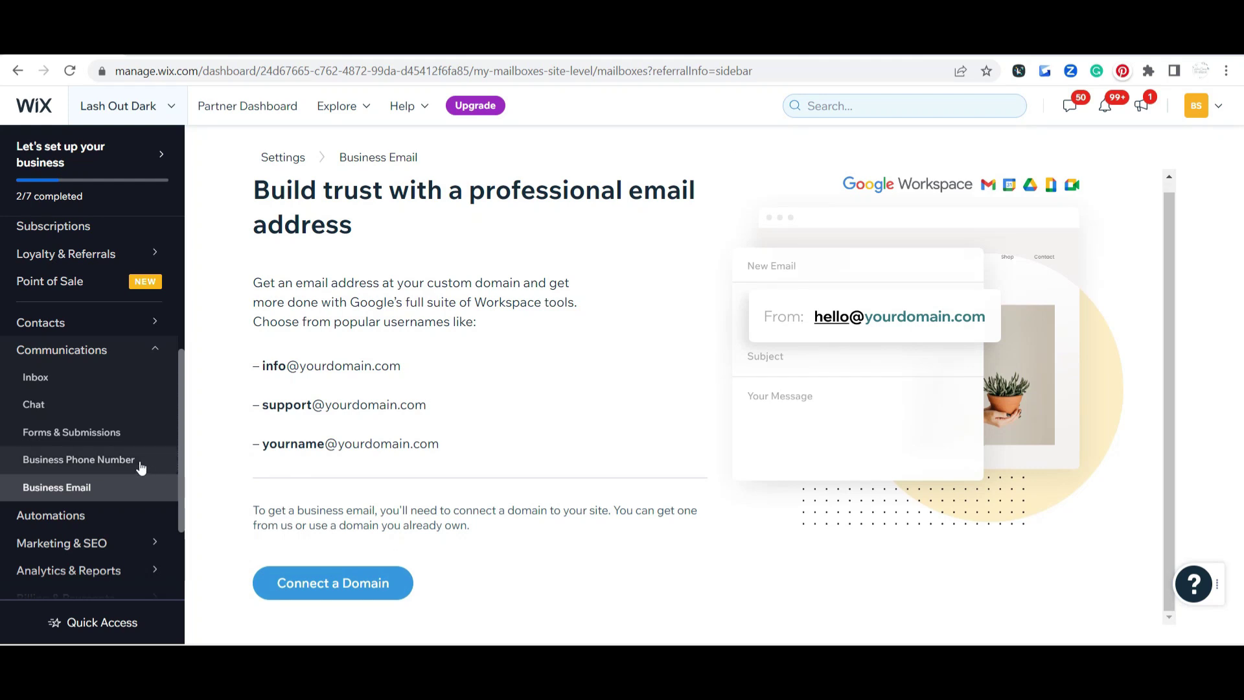
scroll(130, 459, up, 4)
scroll(127, 459, down, 3)
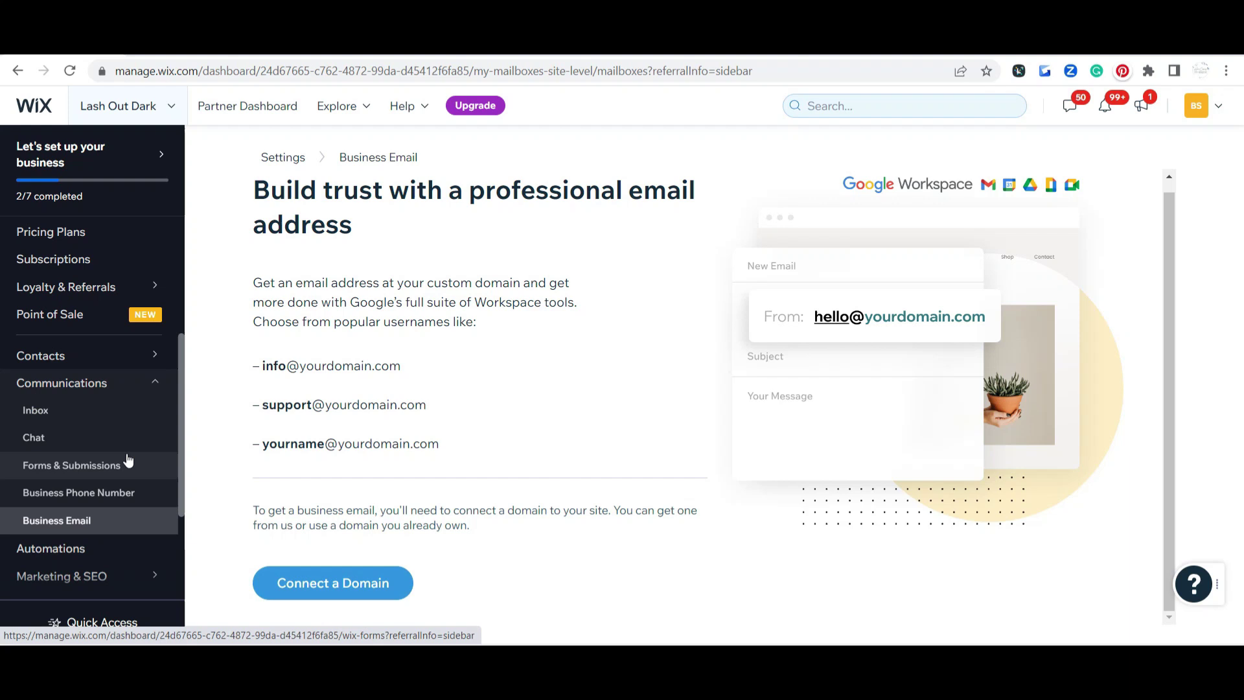
click(98, 414)
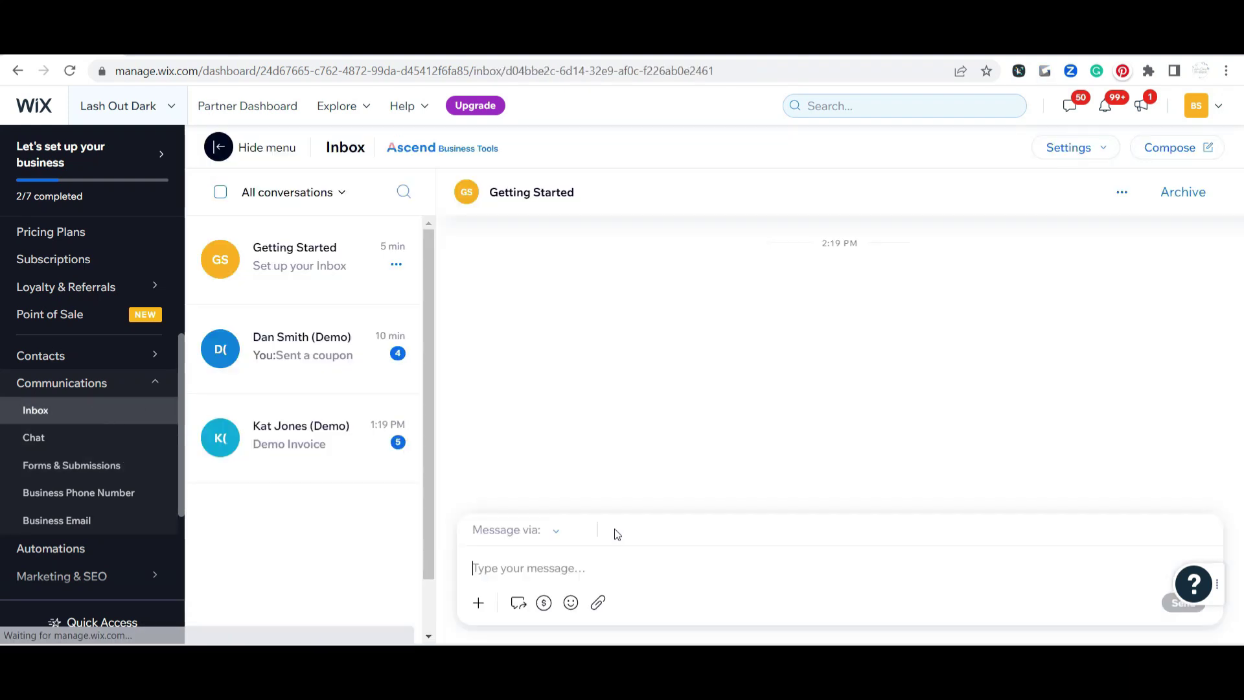